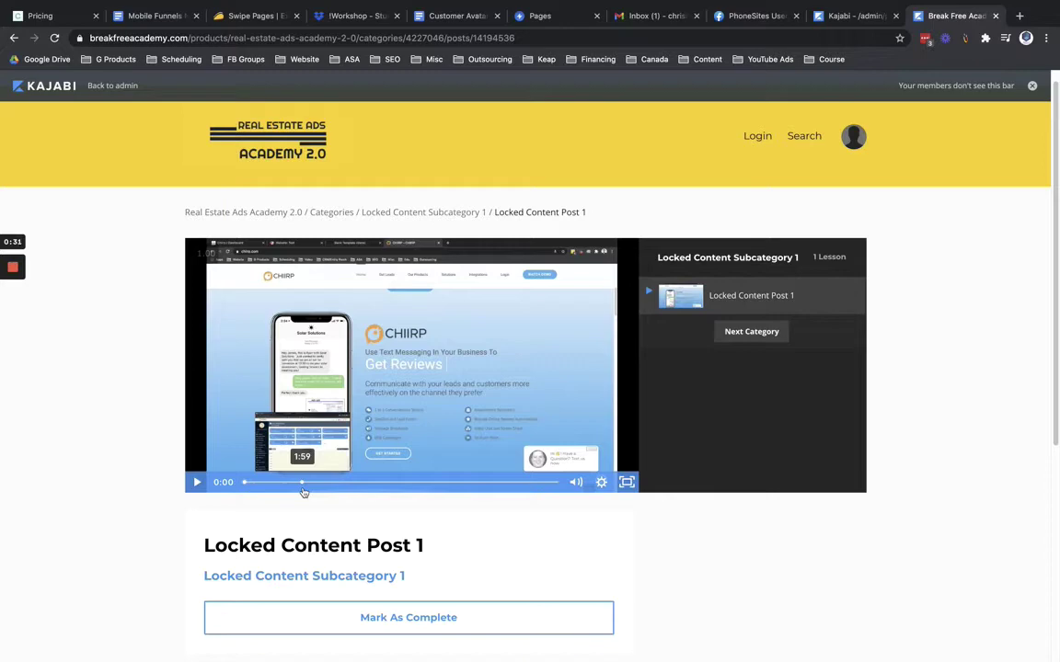
- In the Real Estate Ads Academy 2.0 admin outline, bring the three Locked Content categories into view
{"action": "left_click", "coordinate": [842, 16]}
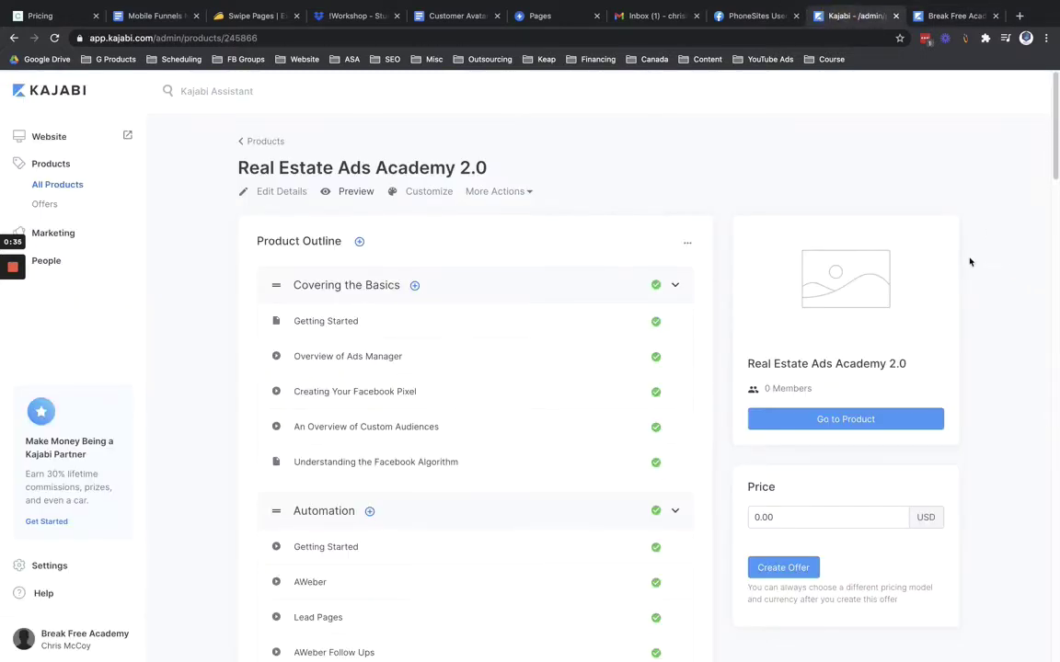
{"action": "scroll", "coordinate": [964, 260], "scroll_direction": "down", "scroll_amount": 1}
{"action": "scroll", "coordinate": [964, 259], "scroll_direction": "down", "scroll_amount": 20}
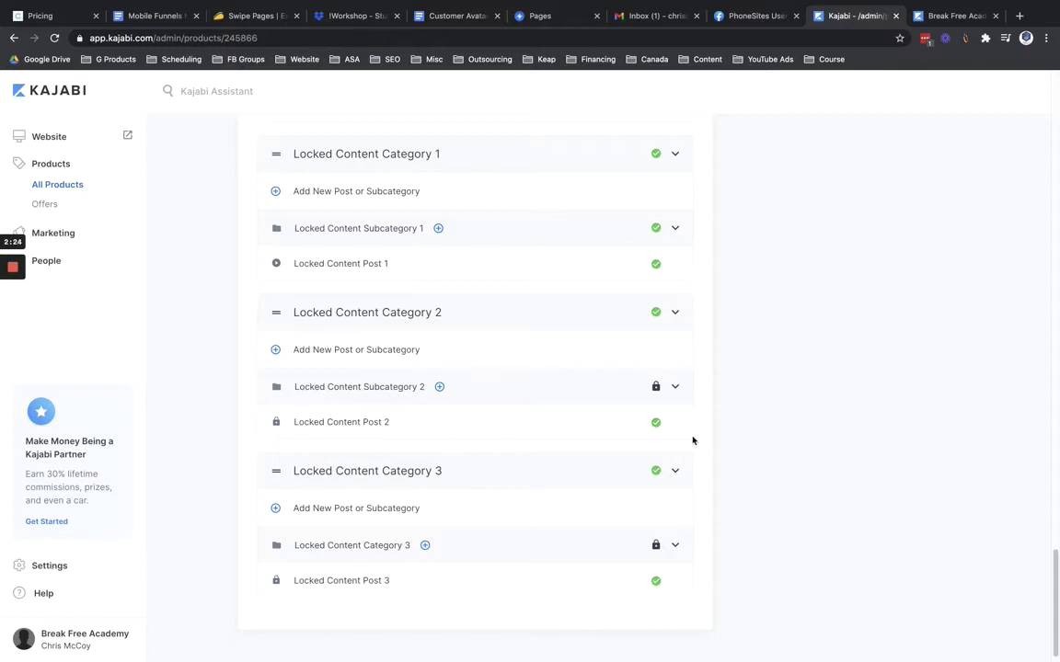
{"action": "mouse_move", "coordinate": [656, 546]}
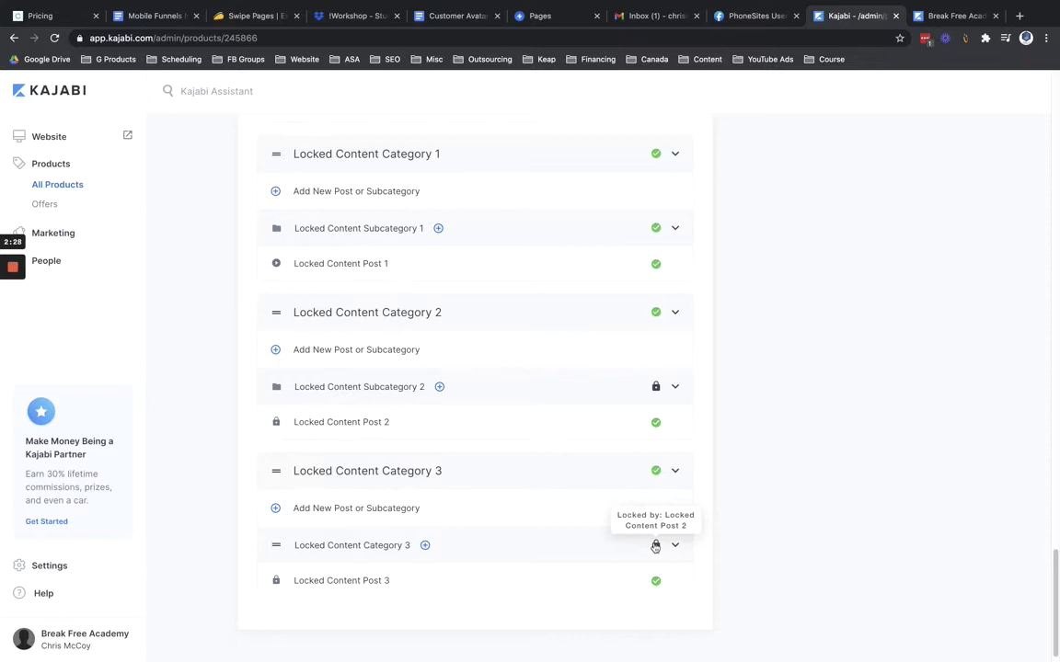
{"action": "left_click", "coordinate": [656, 545]}
{"action": "scroll", "coordinate": [658, 571], "scroll_direction": "down", "scroll_amount": 1}
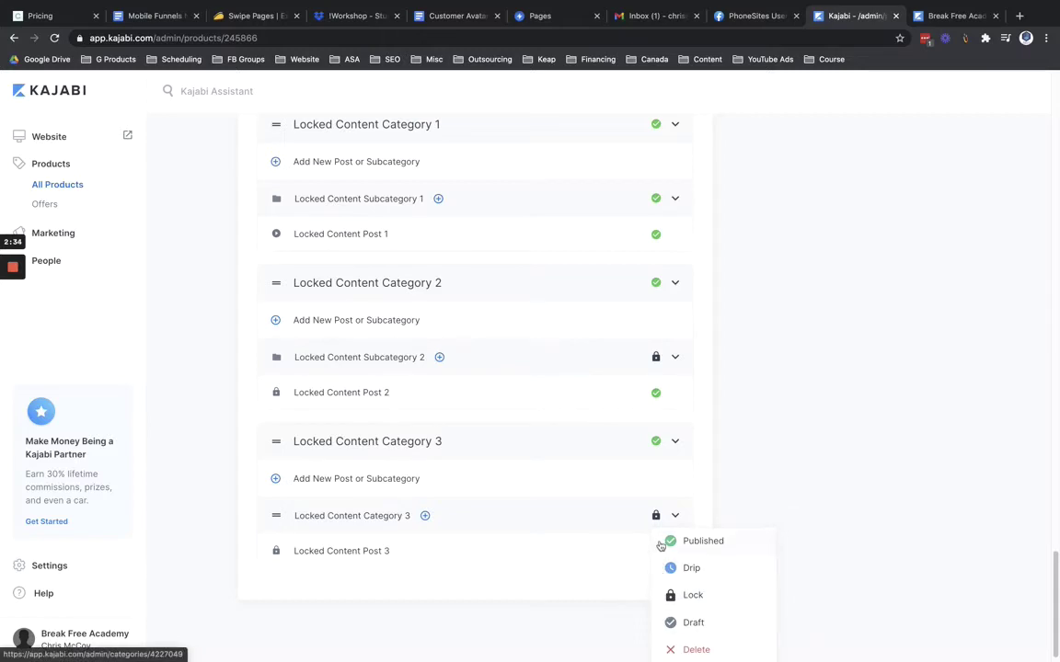
{"action": "left_click", "coordinate": [765, 379]}
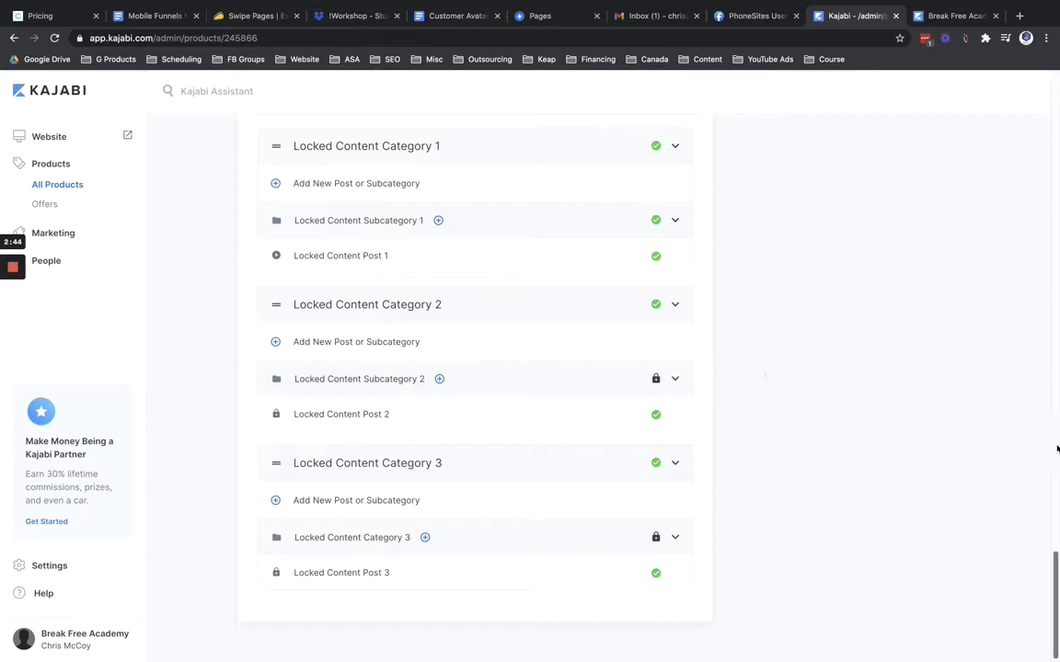
{"action": "left_click_drag", "start_coordinate": [1055, 588], "coordinate": [944, 130]}
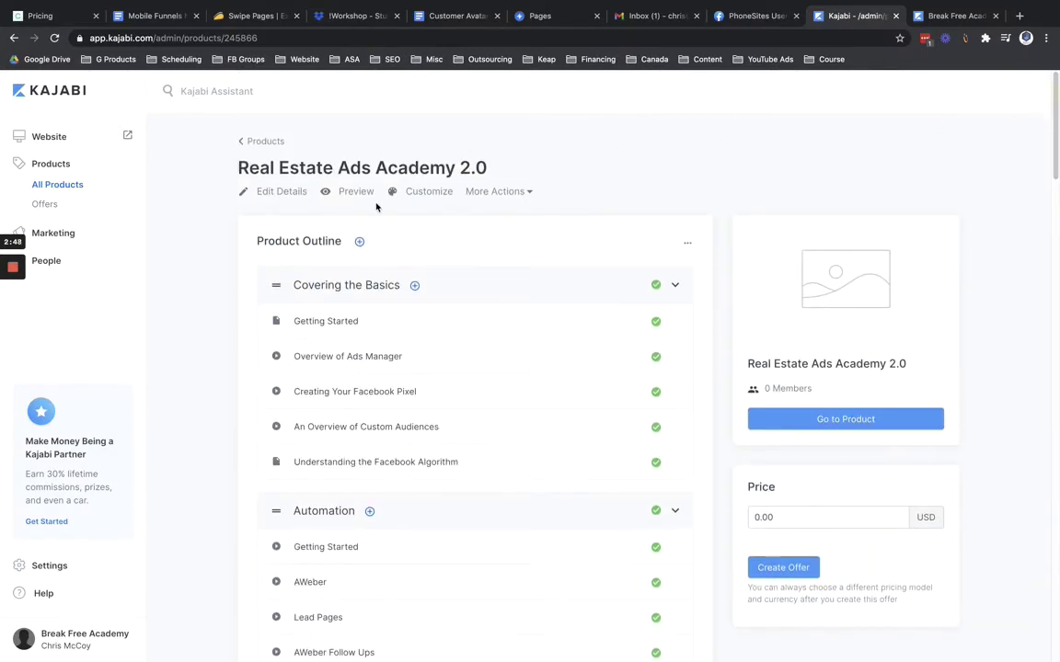
- From Customize, choose Edit Code on the live Premier Product theme
{"action": "left_click", "coordinate": [433, 195]}
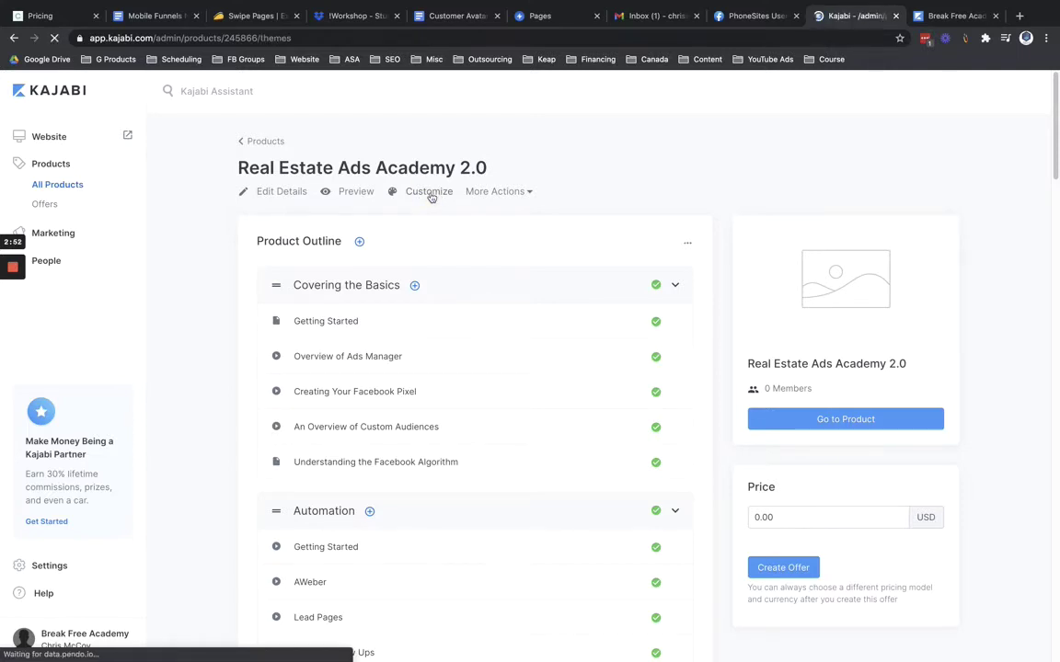
{"action": "scroll", "coordinate": [1035, 229], "scroll_direction": "down", "scroll_amount": 2}
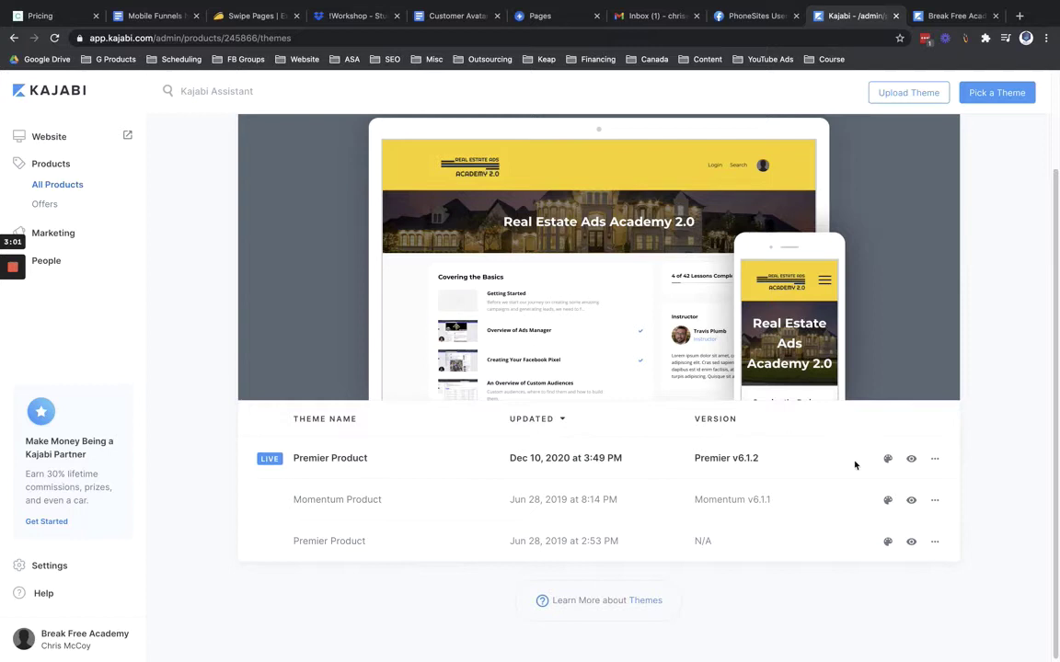
{"action": "left_click", "coordinate": [935, 463]}
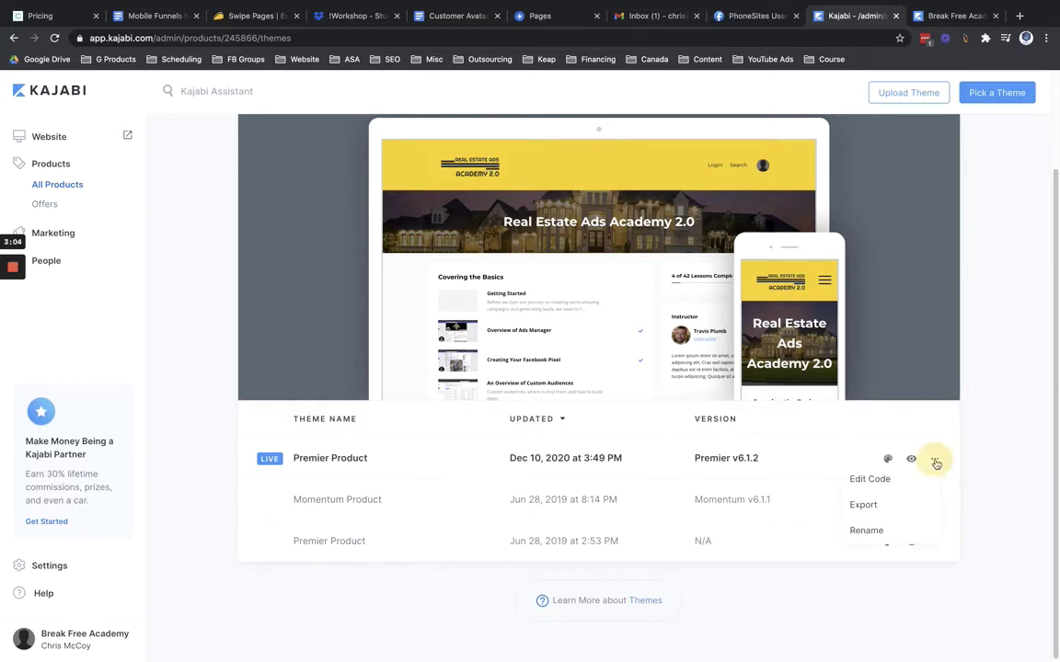
{"action": "left_click", "coordinate": [875, 482]}
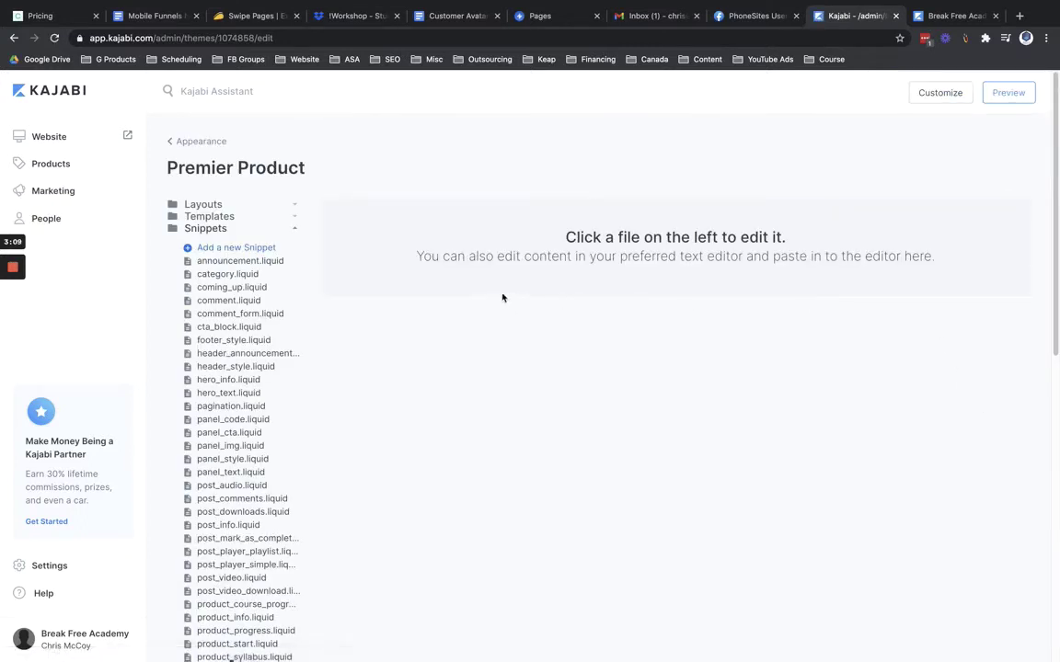
- Collapse the Snippets, Config and Sections folders, reopen Snippets, and open video.liquid
{"action": "left_click", "coordinate": [295, 229]}
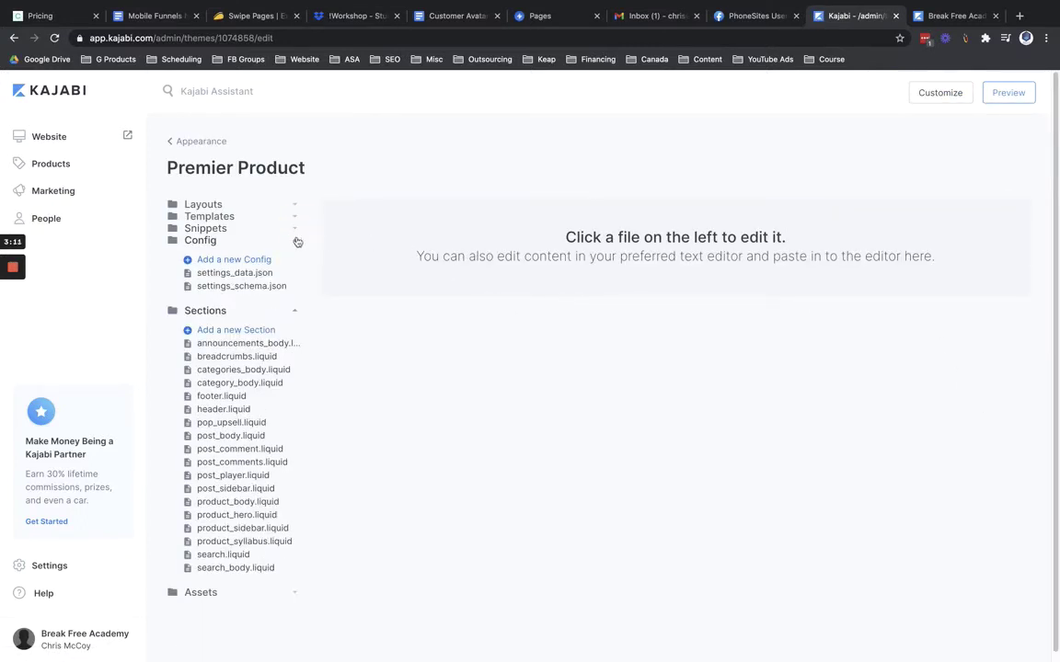
{"action": "left_click", "coordinate": [294, 241]}
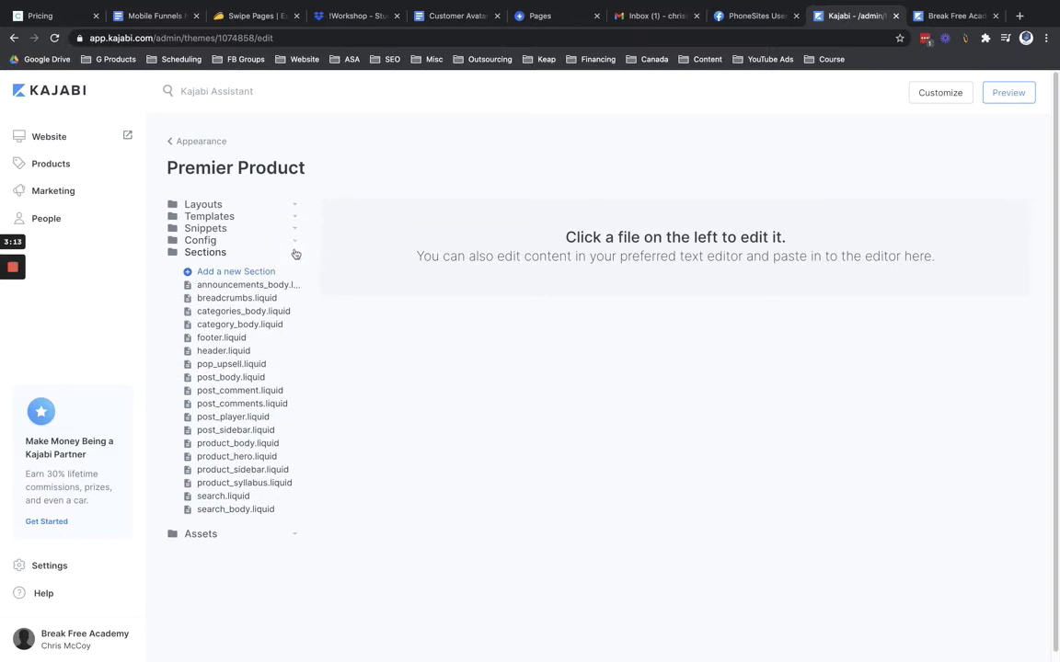
{"action": "left_click", "coordinate": [294, 252]}
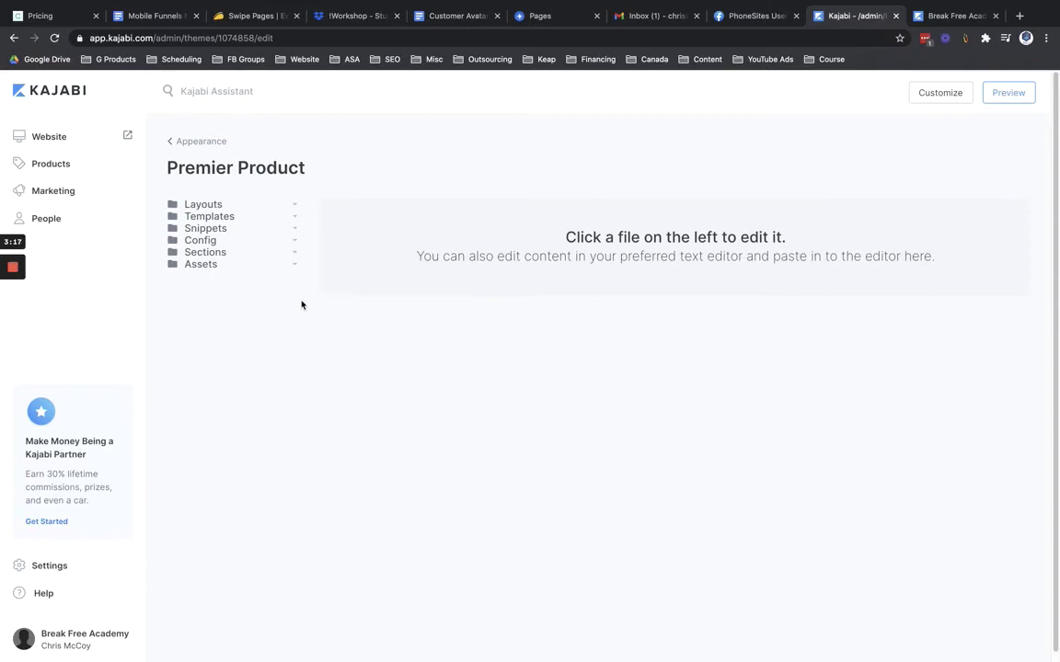
{"action": "left_click", "coordinate": [296, 230]}
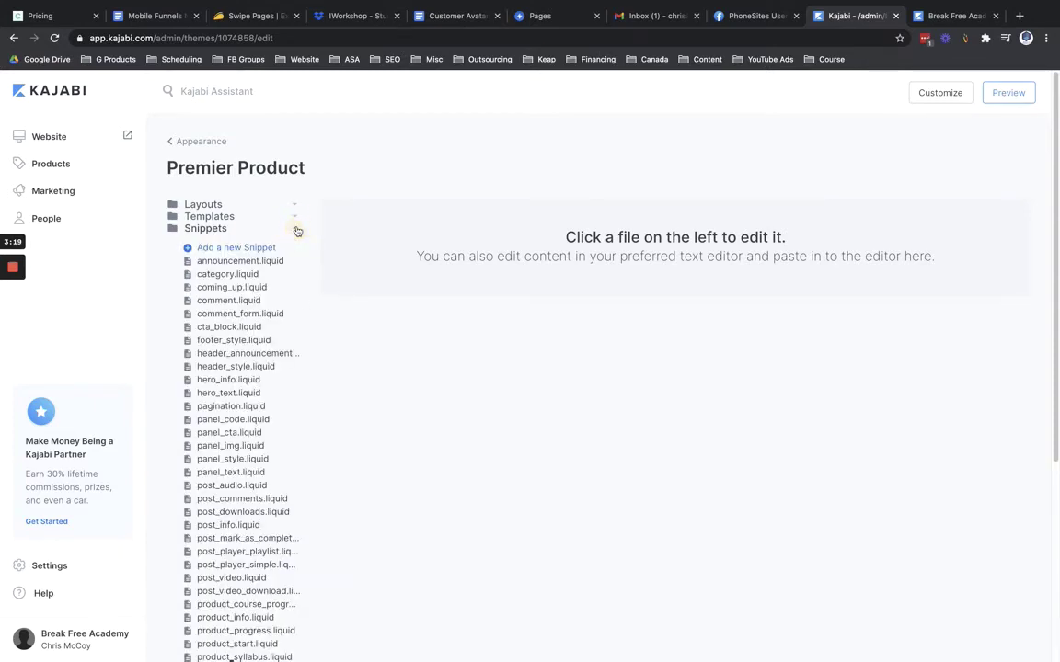
{"action": "scroll", "coordinate": [313, 276], "scroll_direction": "down", "scroll_amount": 4}
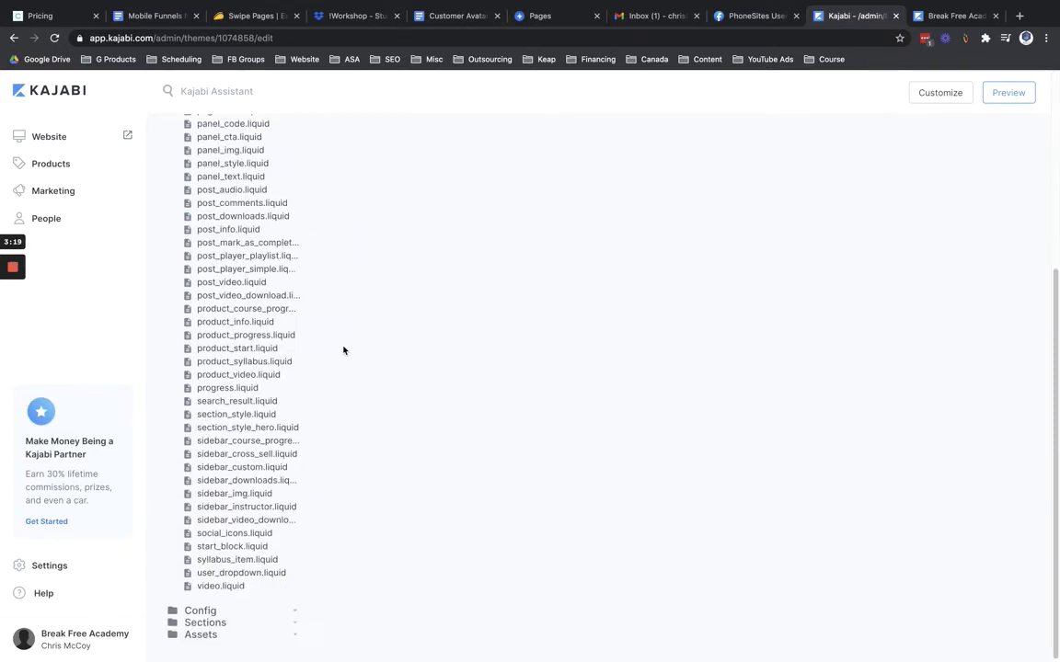
{"action": "left_click", "coordinate": [231, 590]}
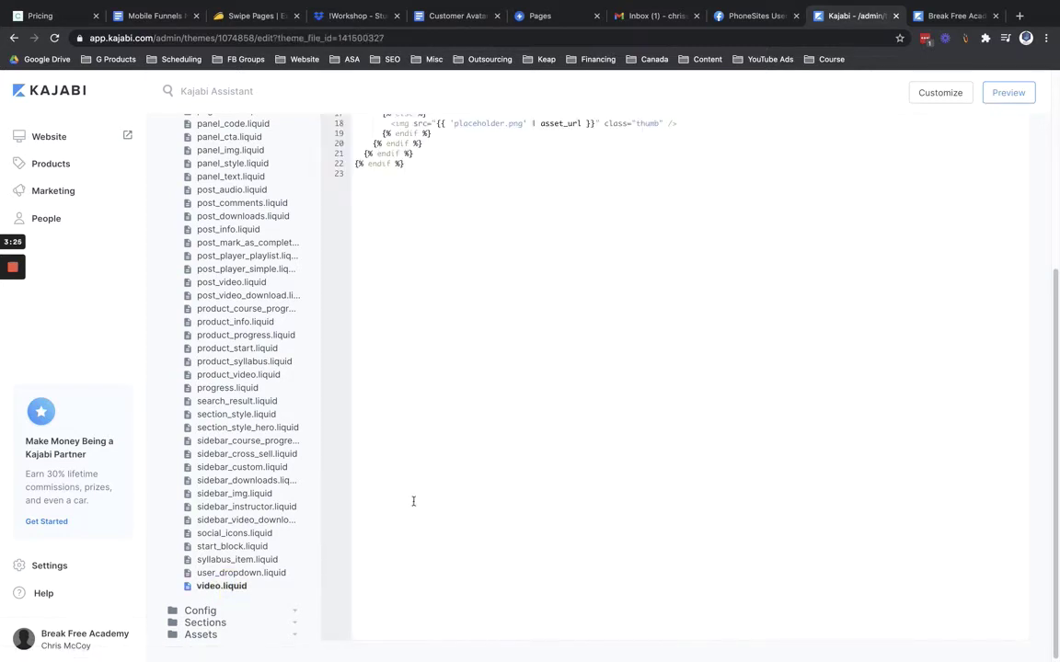
{"action": "scroll", "coordinate": [519, 339], "scroll_direction": "up", "scroll_amount": 5}
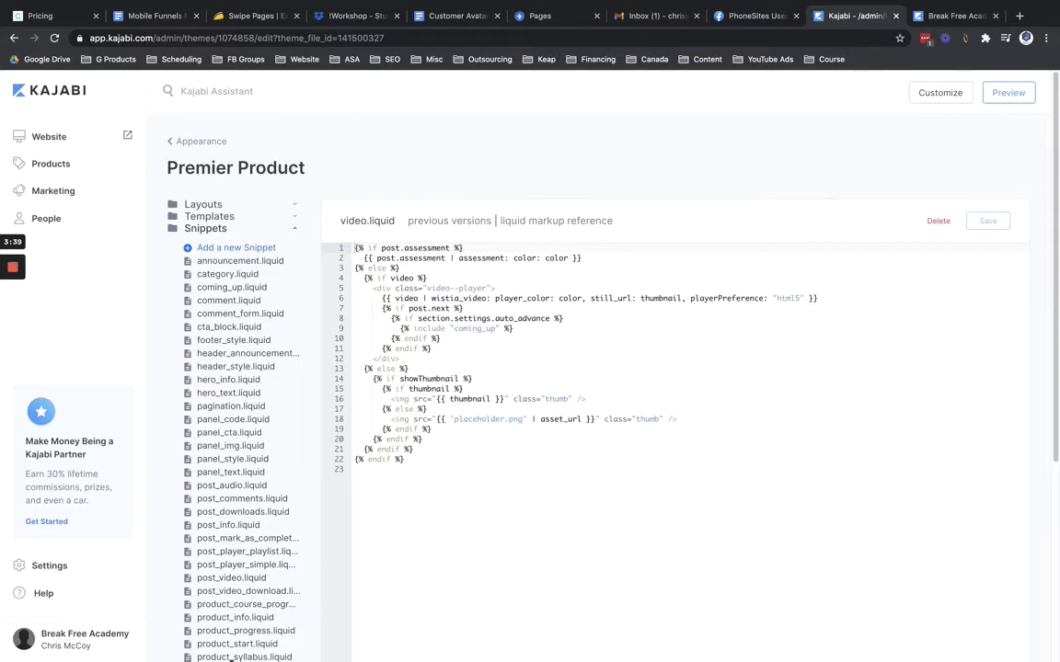
- Copy the Wistia options line with playbar: false and fullscreenButton: false from Atom
{"action": "mouse_move", "coordinate": [543, 659]}
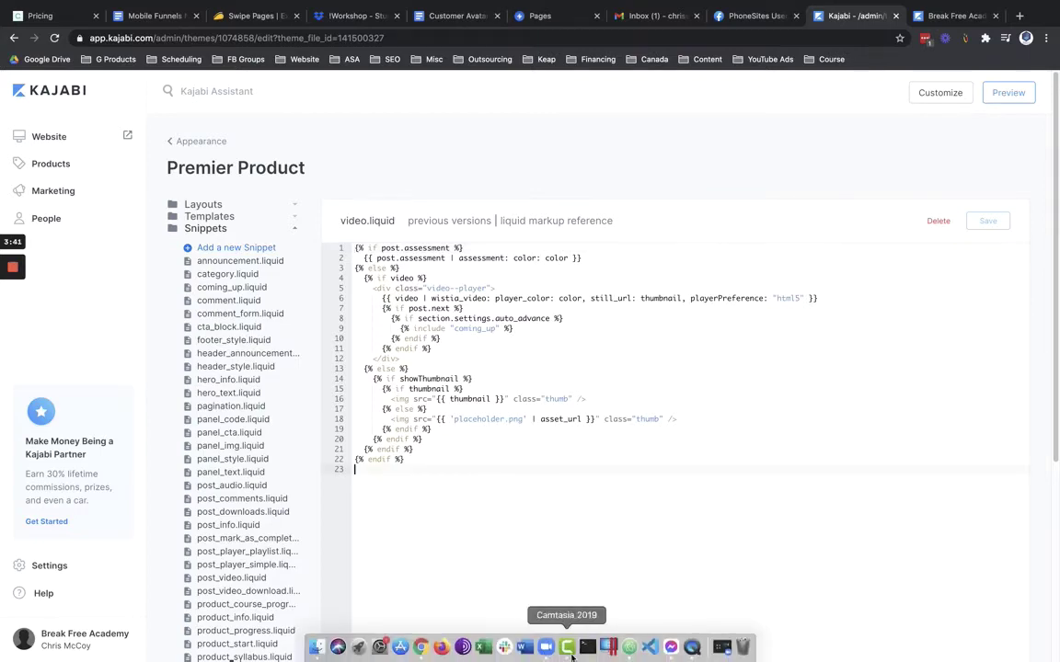
{"action": "left_click", "coordinate": [626, 649]}
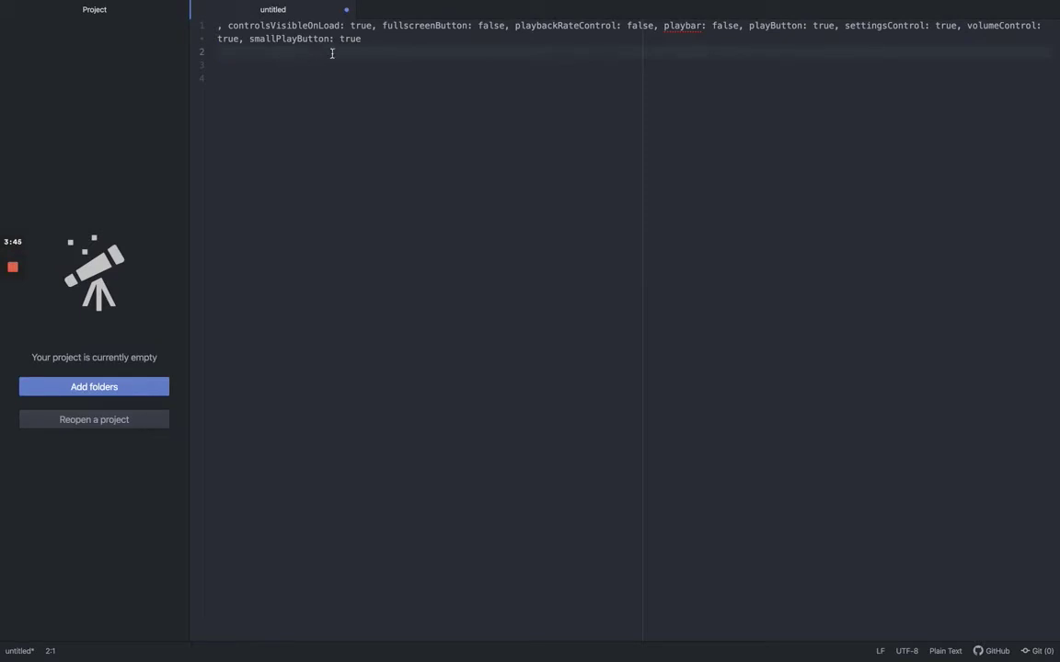
{"action": "left_click_drag", "start_coordinate": [364, 37], "coordinate": [183, 8]}
{"action": "key", "text": "super+c"}
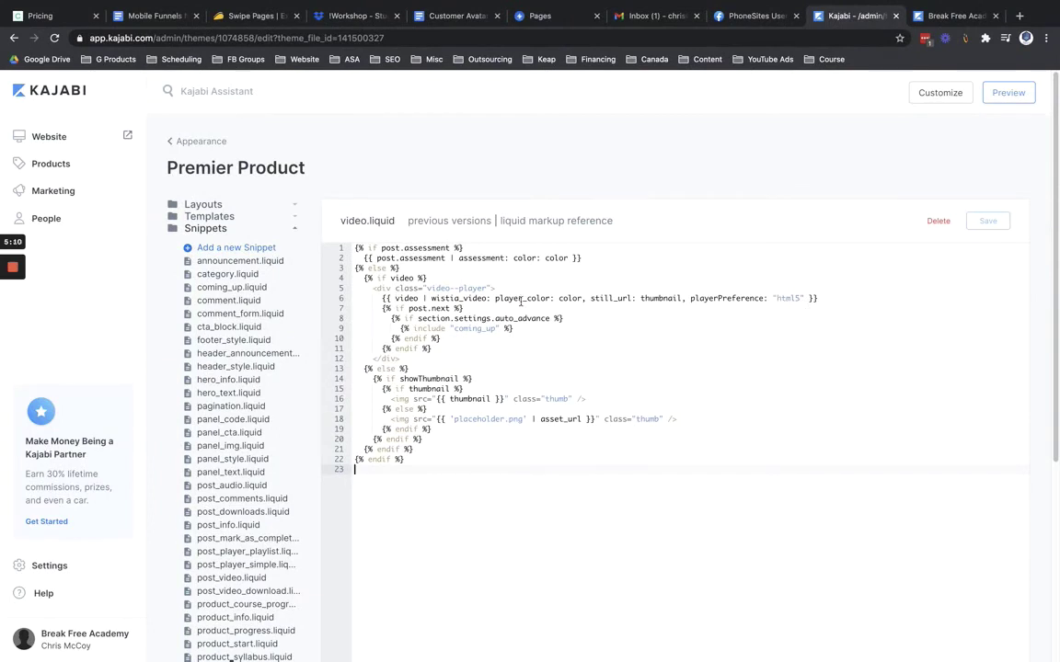
- Paste the copied Wistia player options right after "html5" on video.liquid line 6
{"action": "left_click", "coordinate": [805, 298]}
{"action": "key", "text": "super+v"}
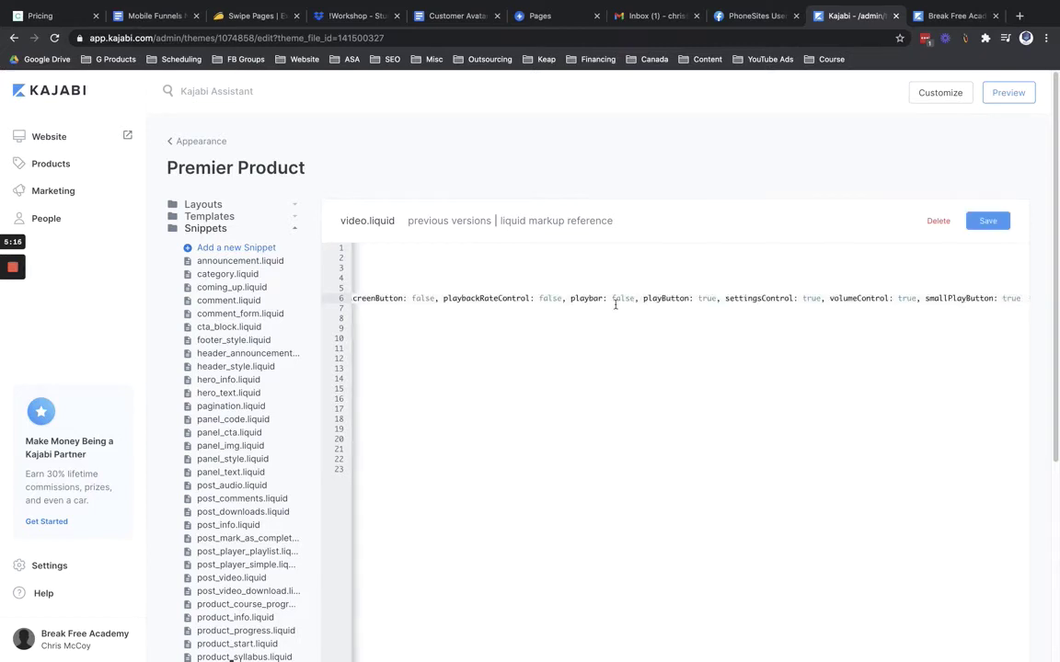
{"action": "left_click", "coordinate": [544, 428]}
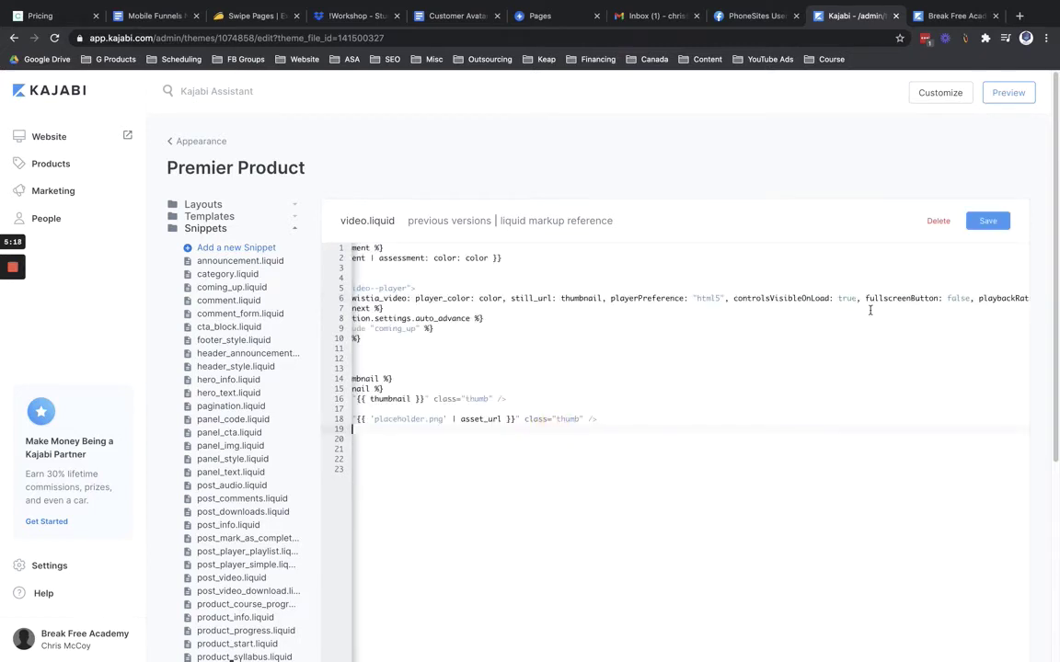
{"action": "left_click", "coordinate": [725, 300]}
- Check Locked Content Post 1, whose video still shows playbar and fullscreen controls
{"action": "left_click", "coordinate": [953, 16]}
{"action": "scroll", "coordinate": [445, 461], "scroll_direction": "down", "scroll_amount": 1}
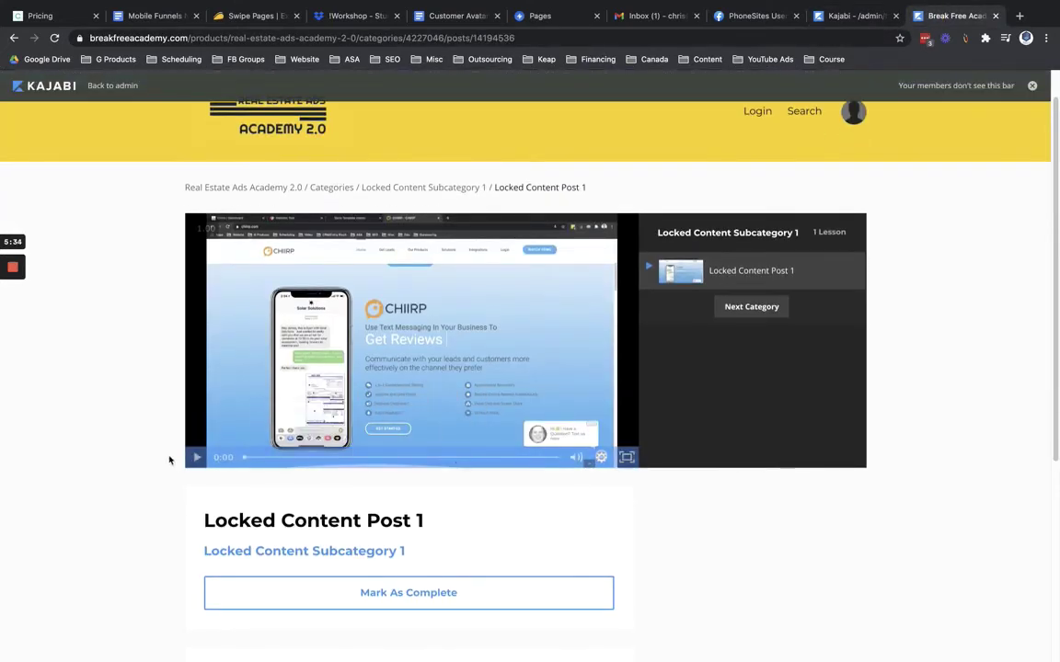
{"action": "left_click", "coordinate": [845, 17]}
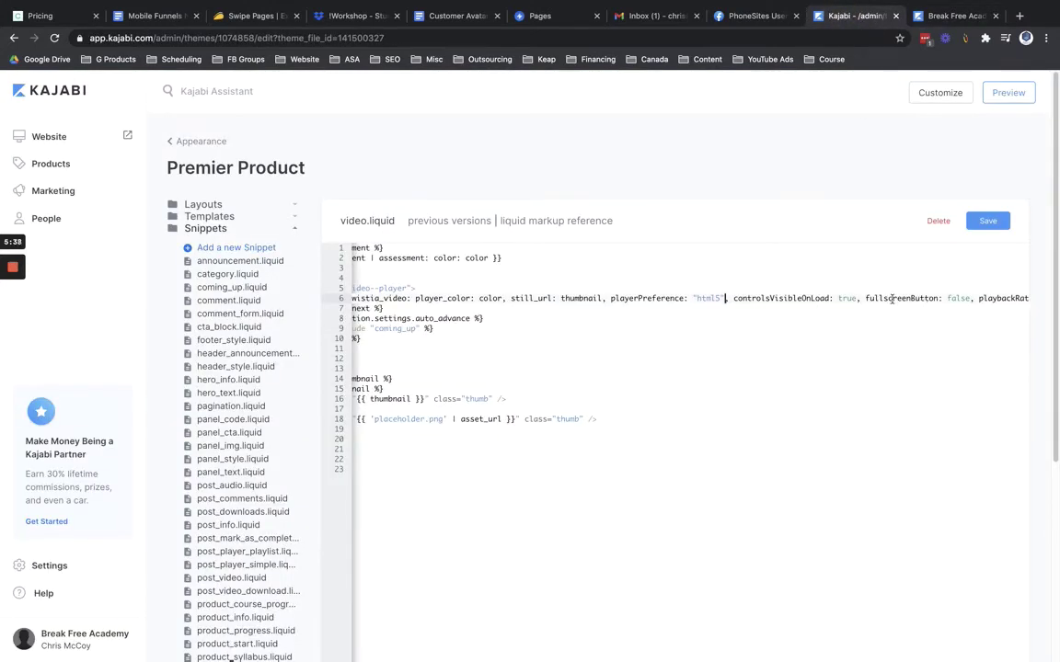
{"action": "left_click", "coordinate": [957, 16]}
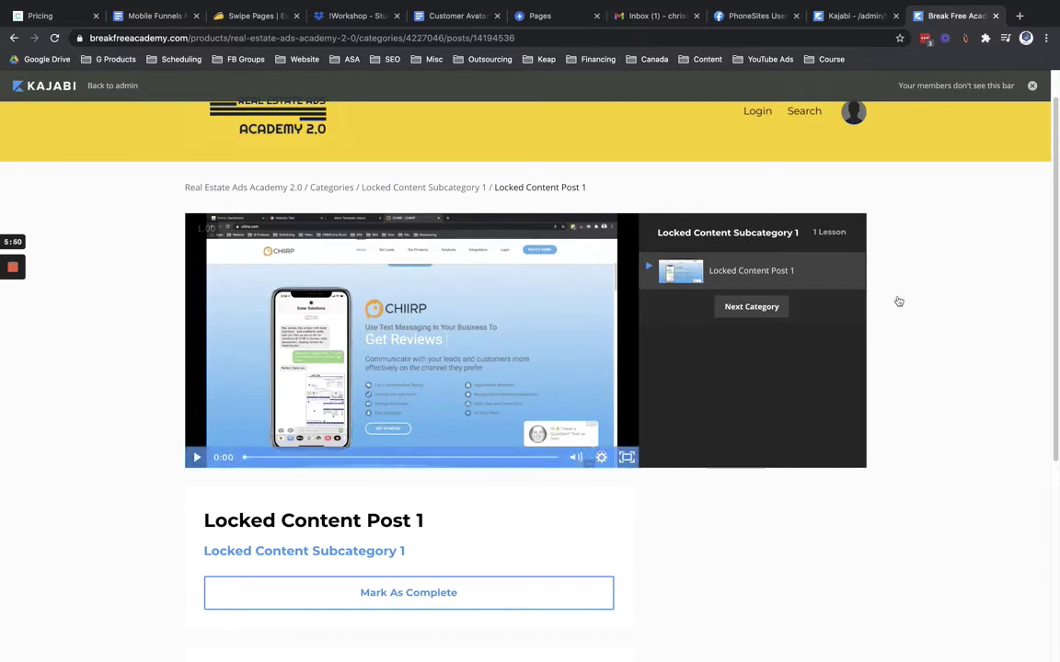
- Save the edited video.liquid snippet and reload the Locked Content Post 1 lesson
{"action": "left_click", "coordinate": [844, 16]}
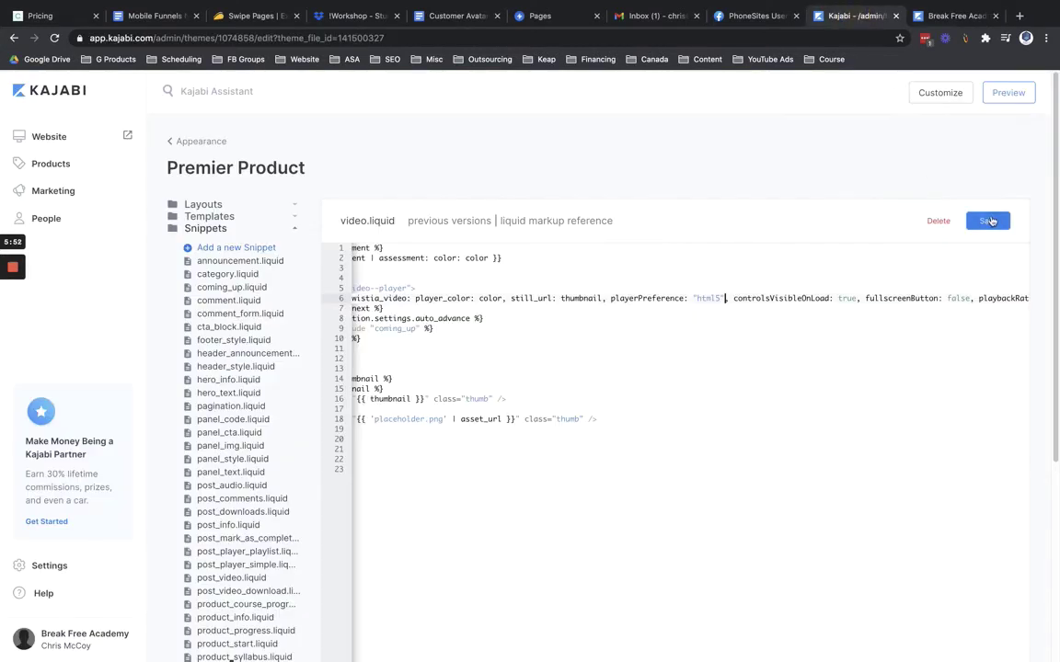
{"action": "left_click", "coordinate": [995, 219]}
{"action": "left_click", "coordinate": [948, 17]}
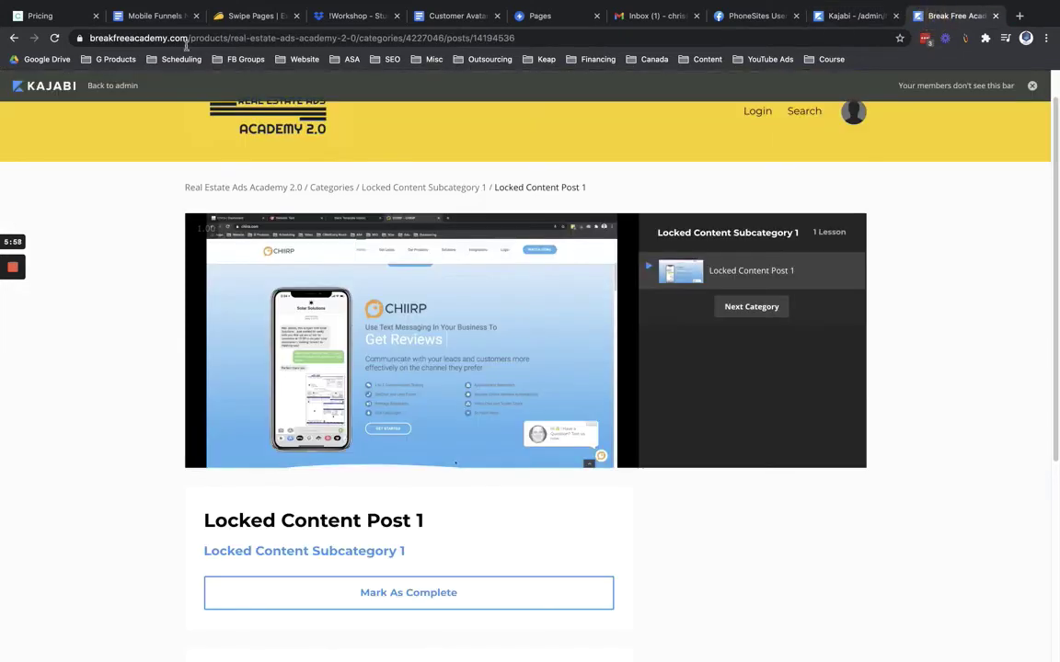
{"action": "left_click", "coordinate": [54, 37]}
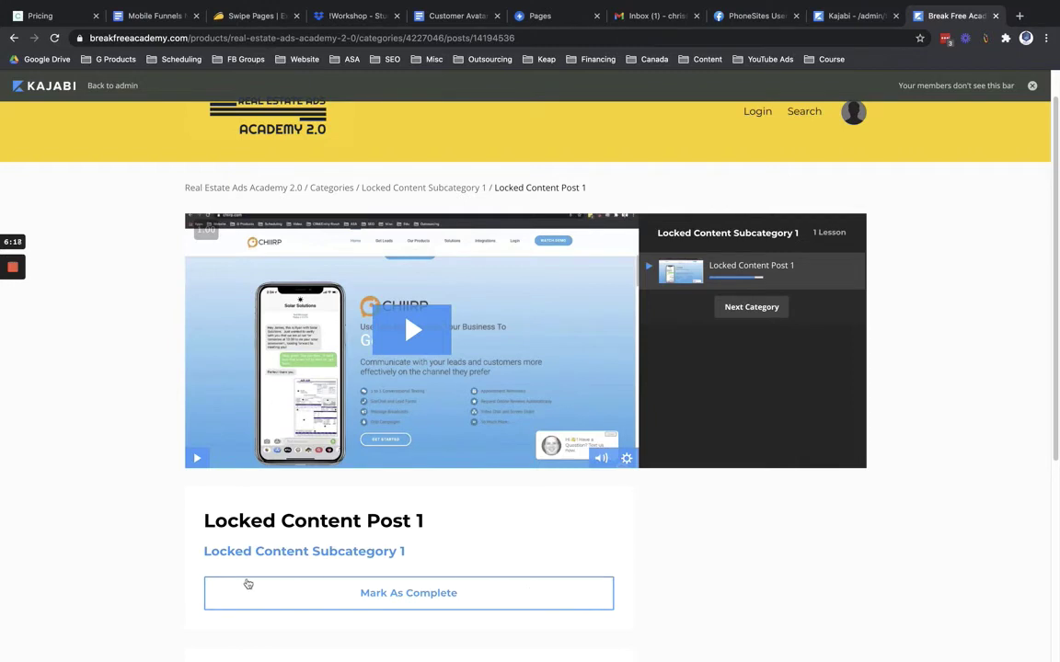
- Open post_mark_as_complete.liquid from Snippets and select the .btn--completion rule on line 19
{"action": "left_click", "coordinate": [855, 17]}
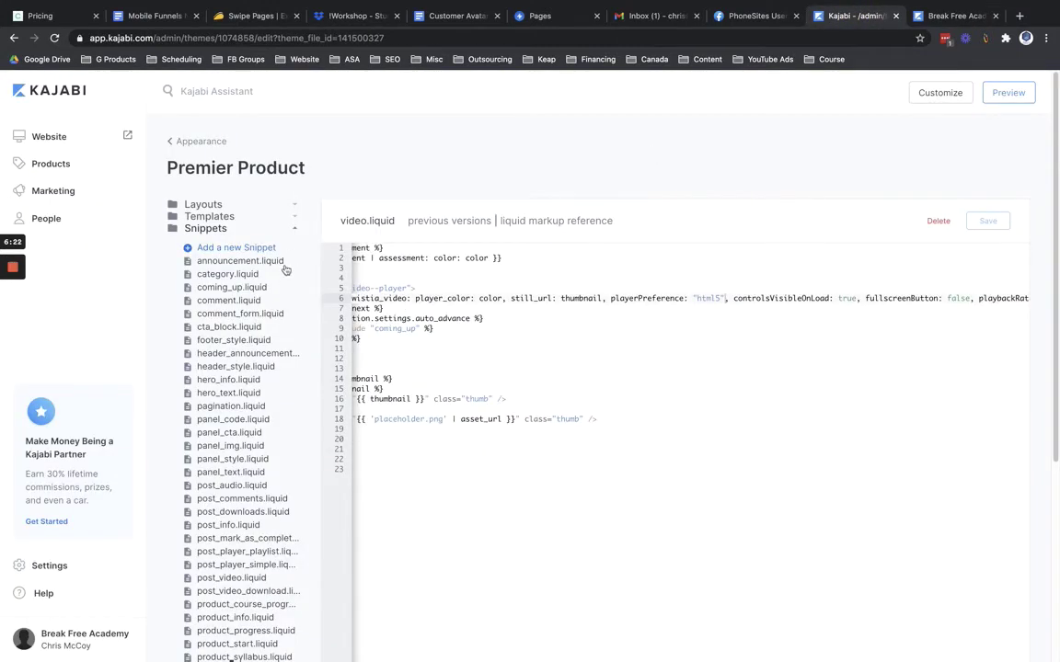
{"action": "scroll", "coordinate": [261, 387], "scroll_direction": "down", "scroll_amount": 3}
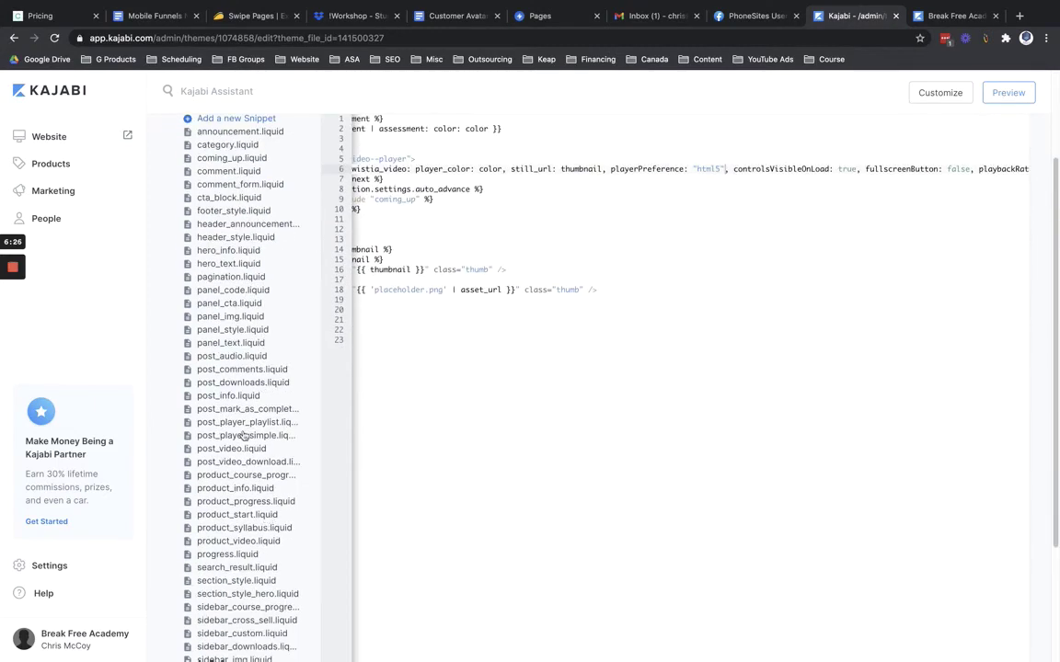
{"action": "left_click", "coordinate": [232, 409]}
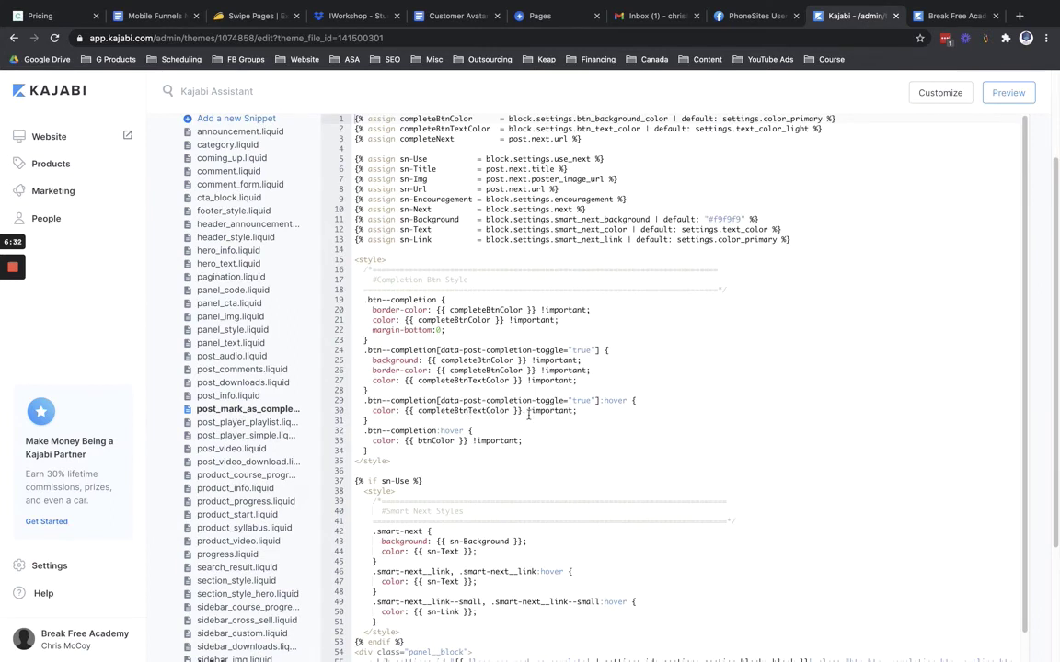
{"action": "scroll", "coordinate": [498, 324], "scroll_direction": "down", "scroll_amount": 5}
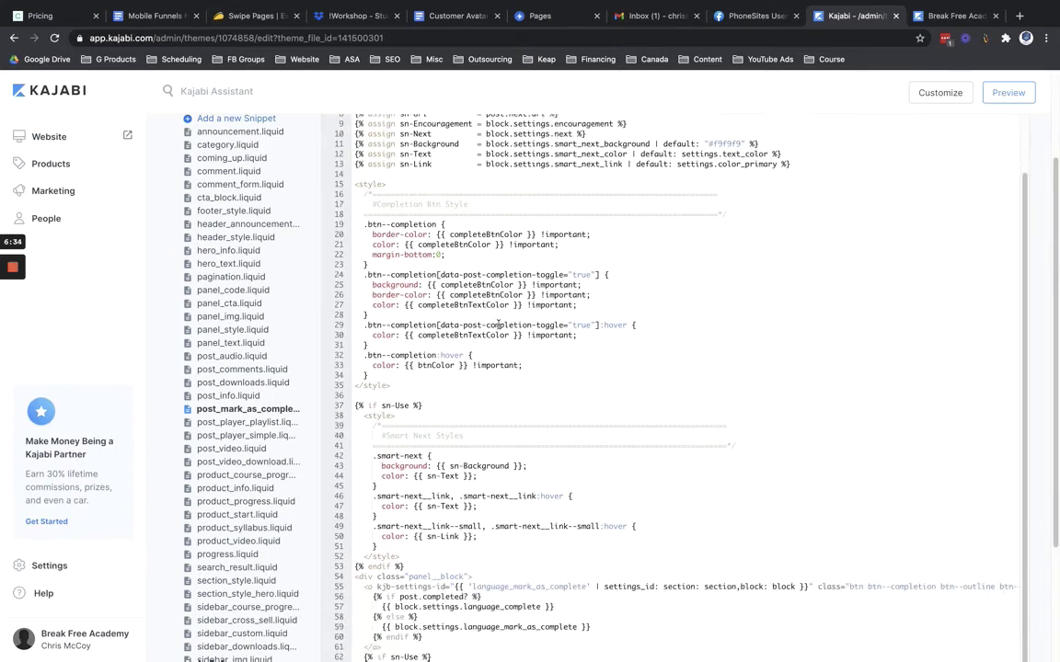
{"action": "scroll", "coordinate": [498, 323], "scroll_direction": "up", "scroll_amount": 5}
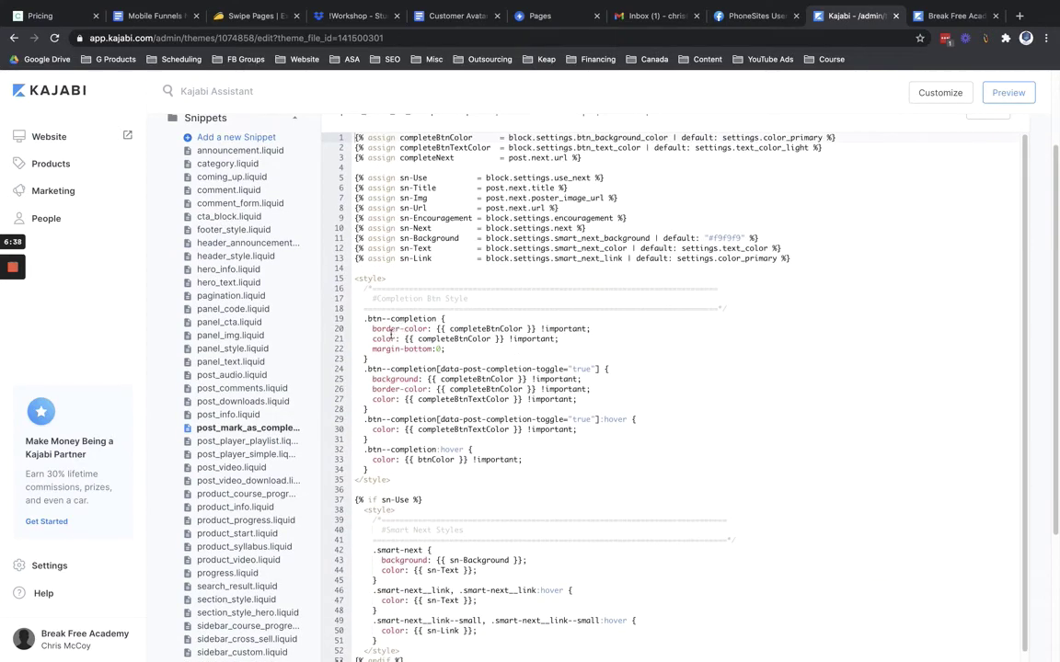
{"action": "left_click_drag", "start_coordinate": [364, 317], "coordinate": [446, 318]}
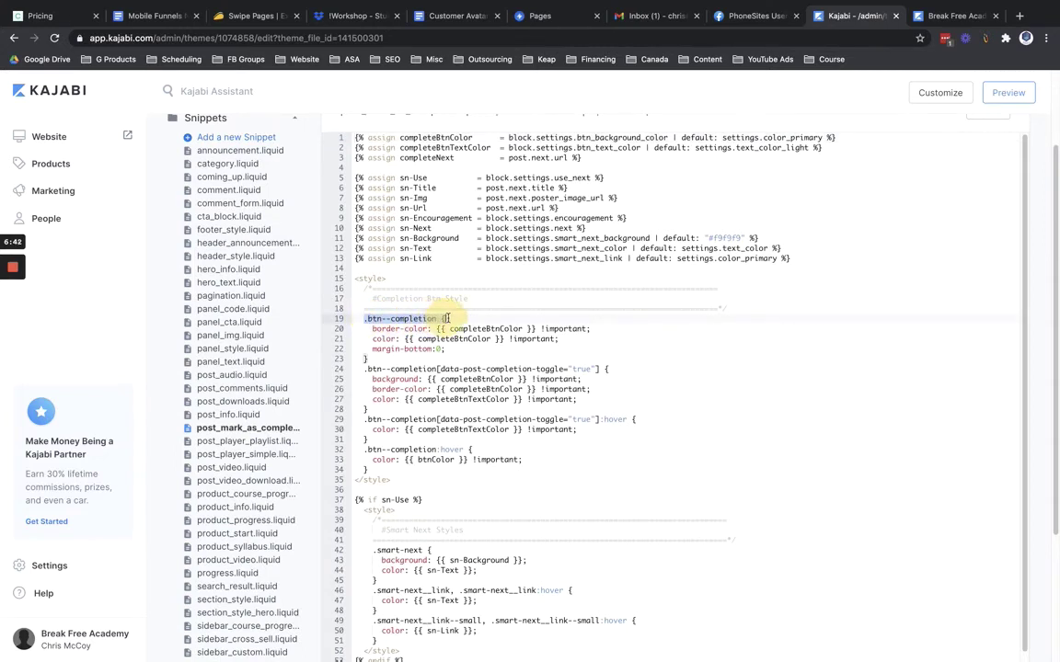
- Add display:none; below margin-bottom:0; in the .btn--completion rule and save the snippet
{"action": "left_click", "coordinate": [451, 348]}
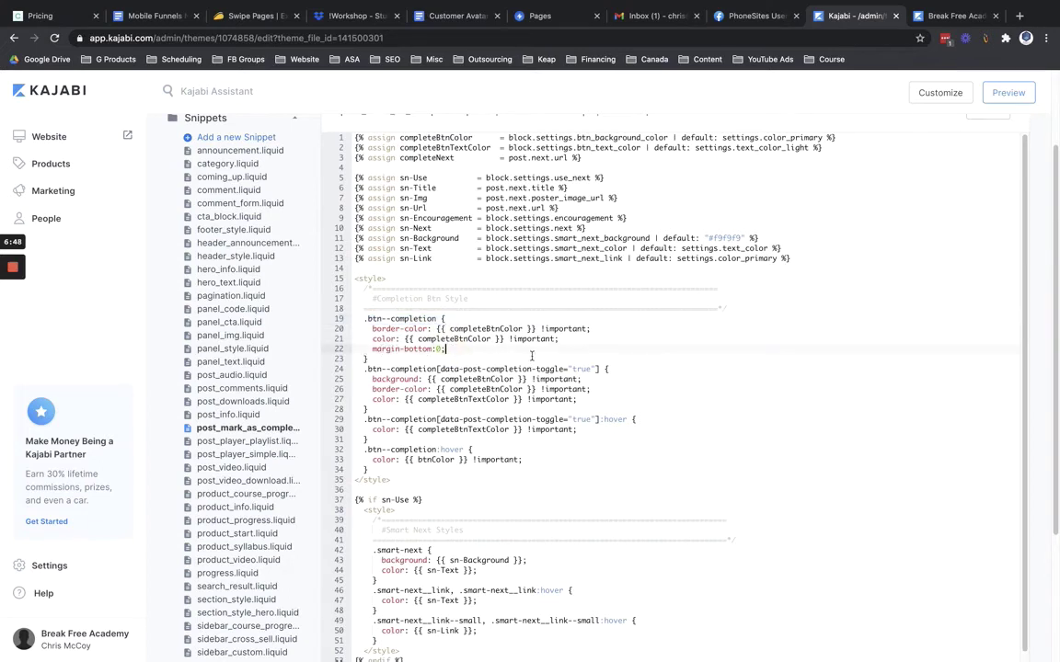
{"action": "key", "text": "Return"}
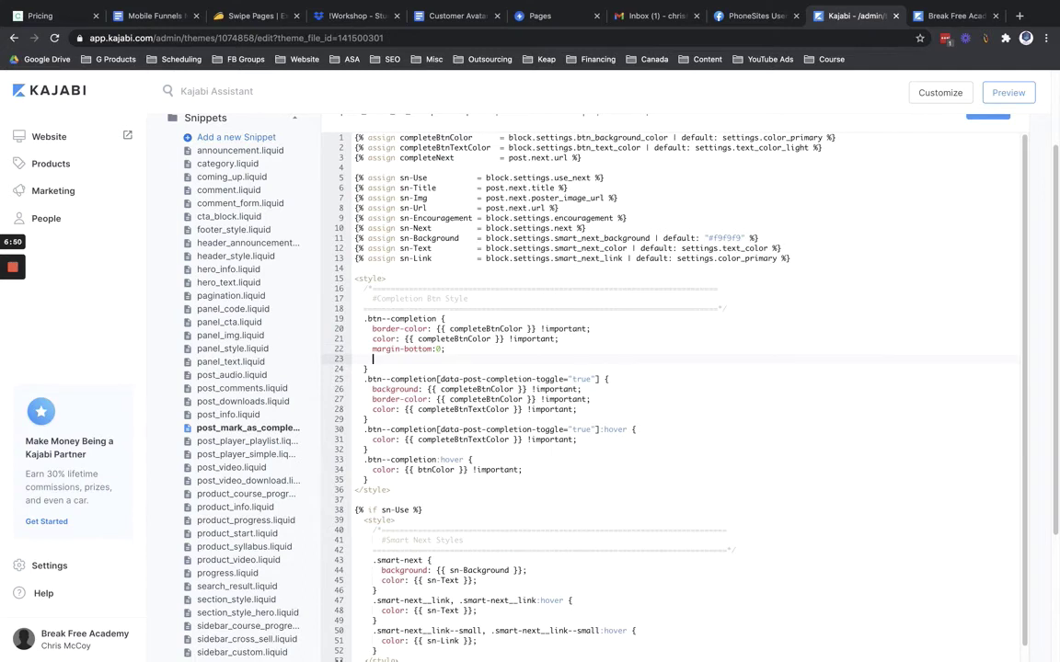
{"action": "type", "text": "display:none;"}
{"action": "scroll", "coordinate": [881, 147], "scroll_direction": "up", "scroll_amount": 2}
{"action": "left_click", "coordinate": [986, 221]}
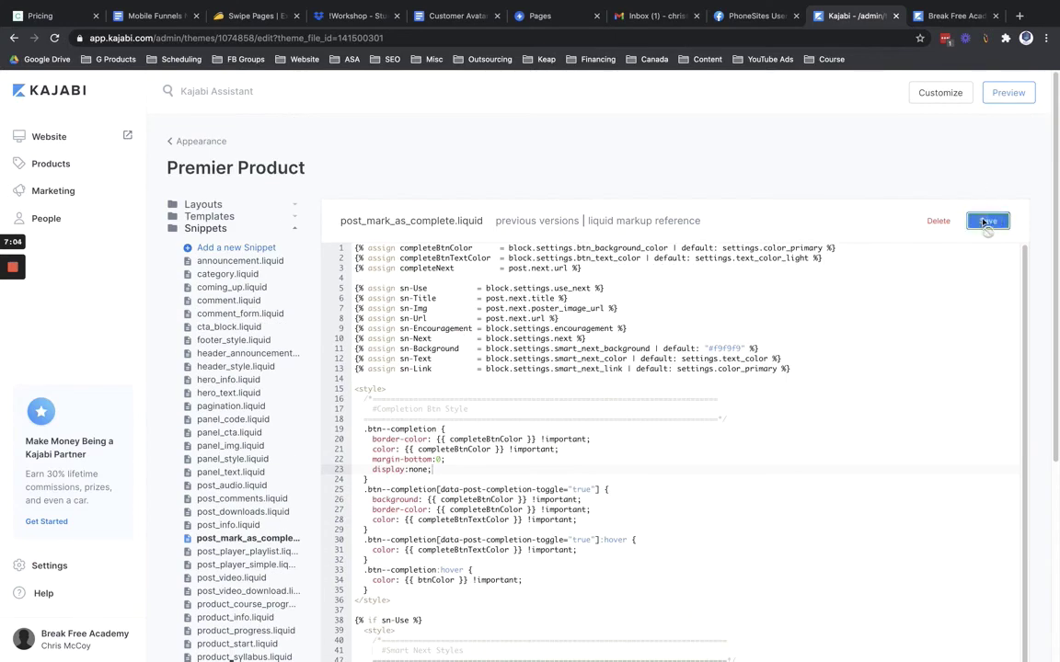
- Reload Locked Content Post 1 to confirm Mark As Complete is gone, then play its video
{"action": "left_click", "coordinate": [952, 16]}
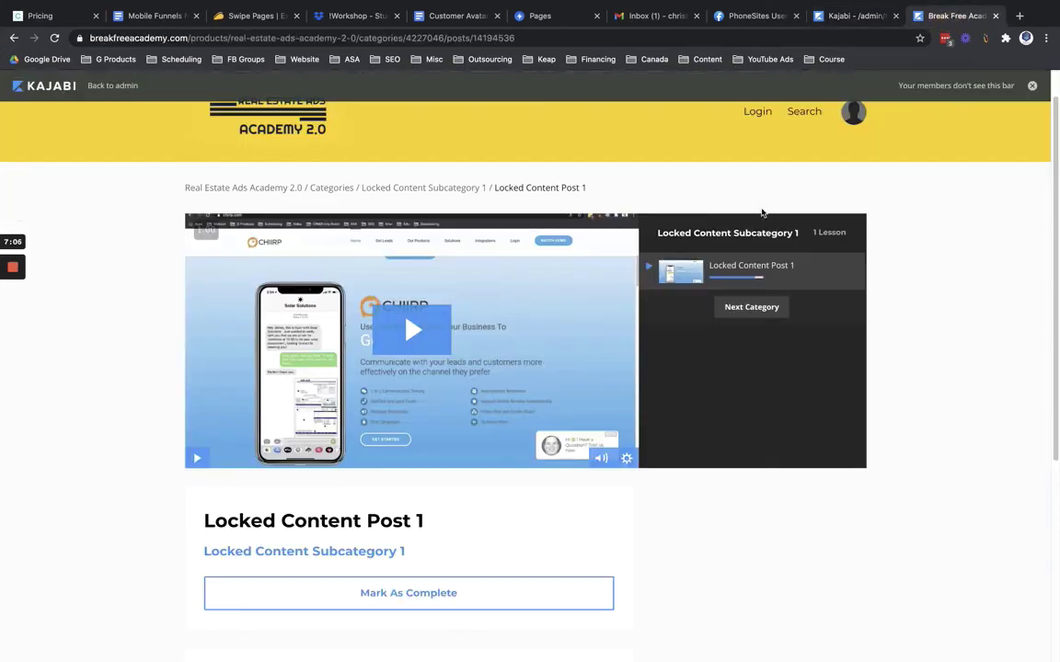
{"action": "left_click", "coordinate": [54, 38]}
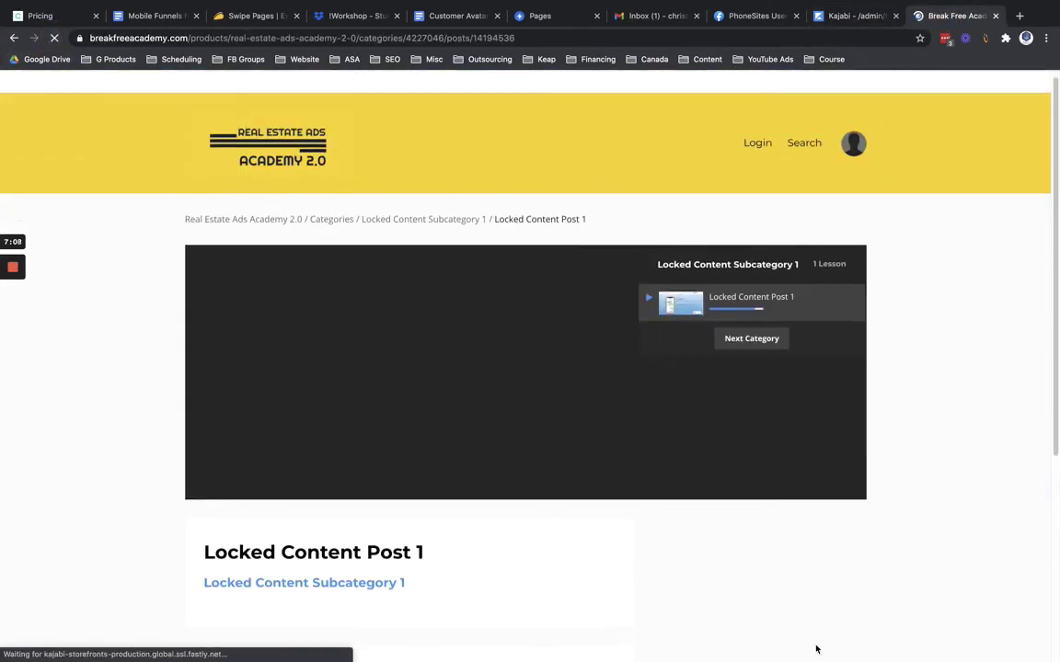
{"action": "scroll", "coordinate": [488, 632], "scroll_direction": "down", "scroll_amount": 1}
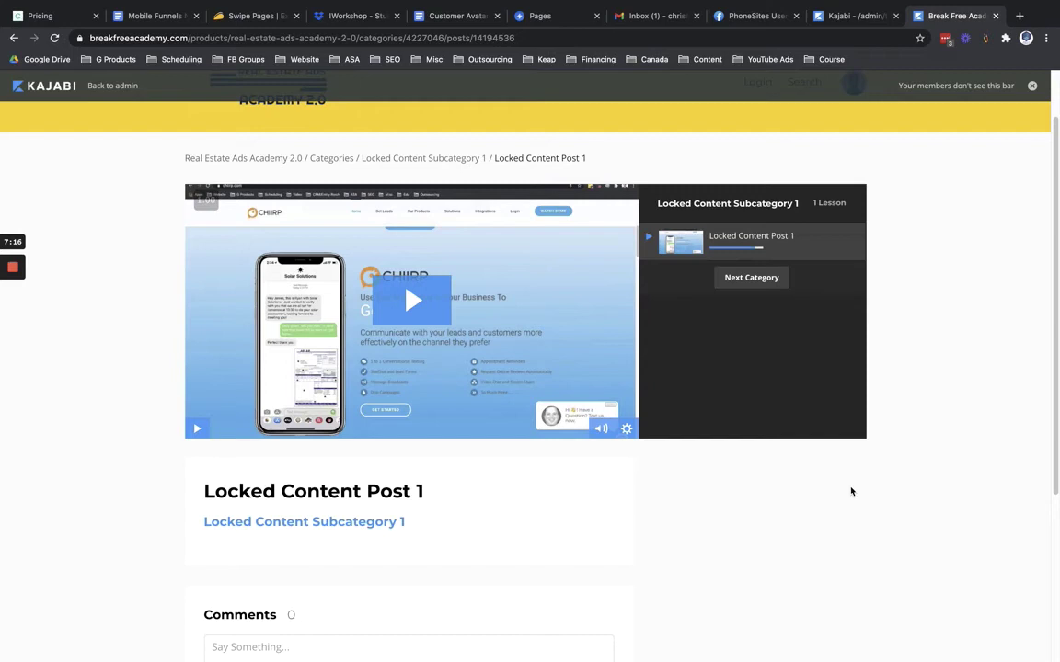
{"action": "left_click", "coordinate": [404, 300]}
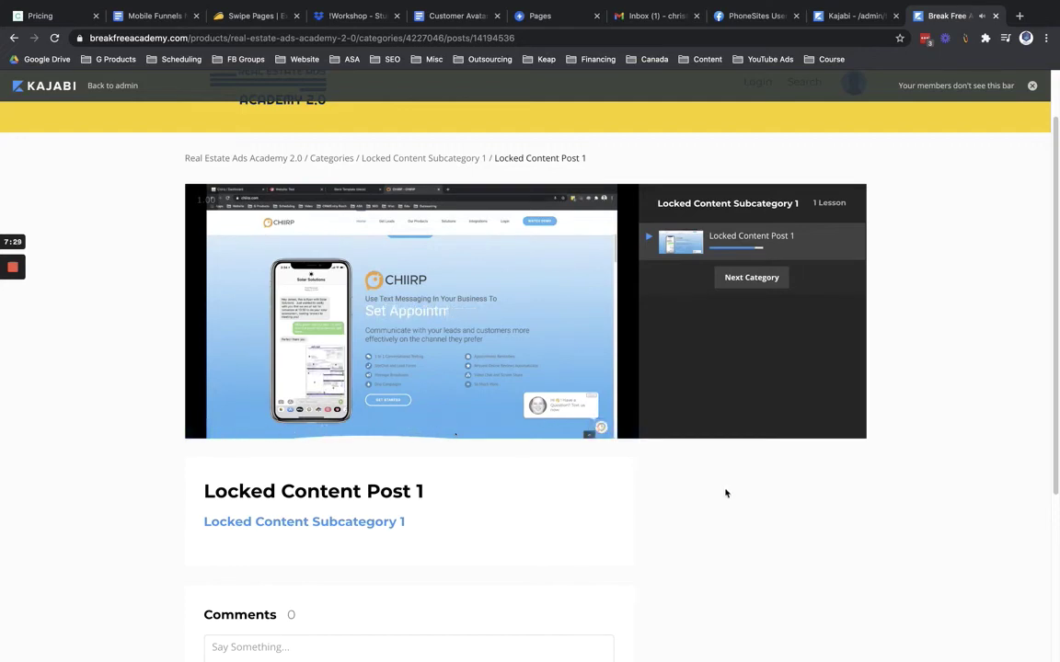
- Confirm the next category's post is locked, then navigate back to the product outline in the admin
{"action": "left_click", "coordinate": [740, 276]}
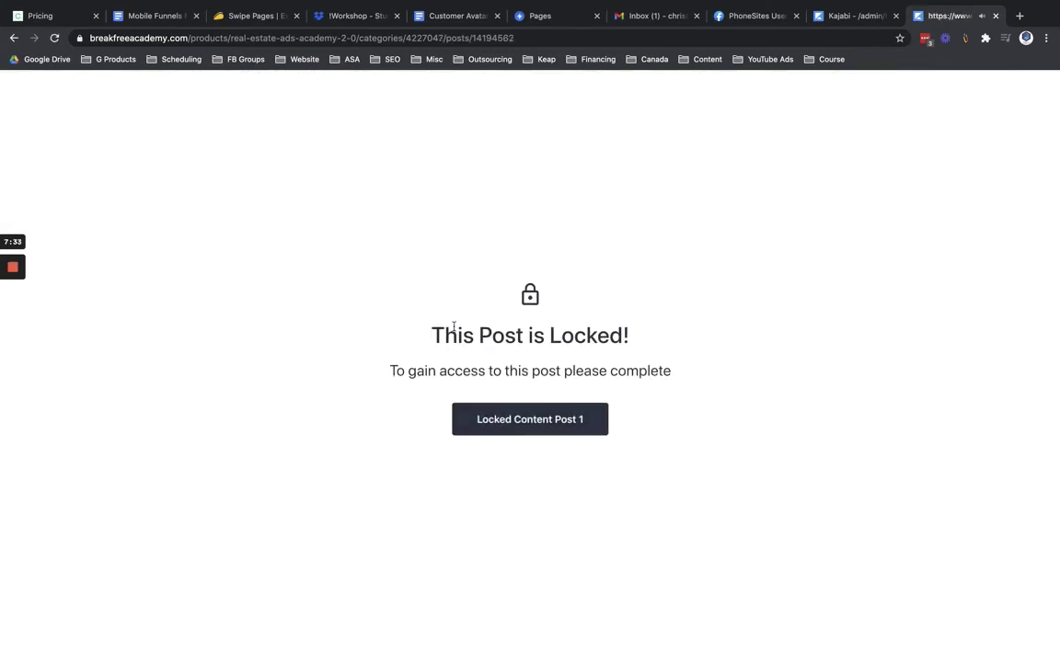
{"action": "left_click", "coordinate": [837, 15]}
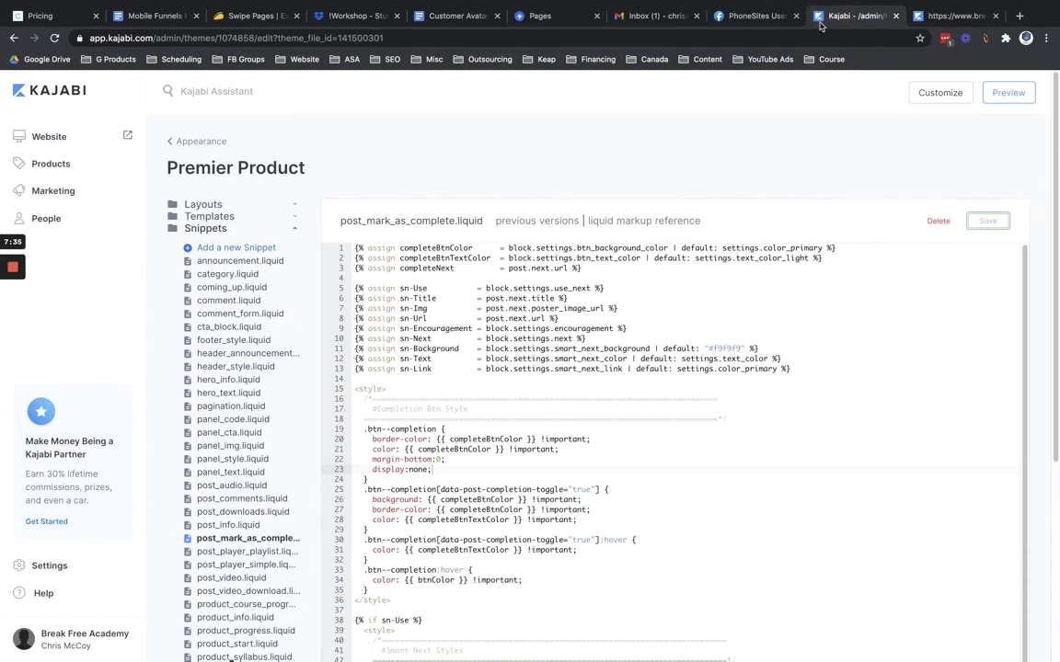
{"action": "left_click", "coordinate": [13, 38]}
{"action": "left_click", "coordinate": [13, 38]}
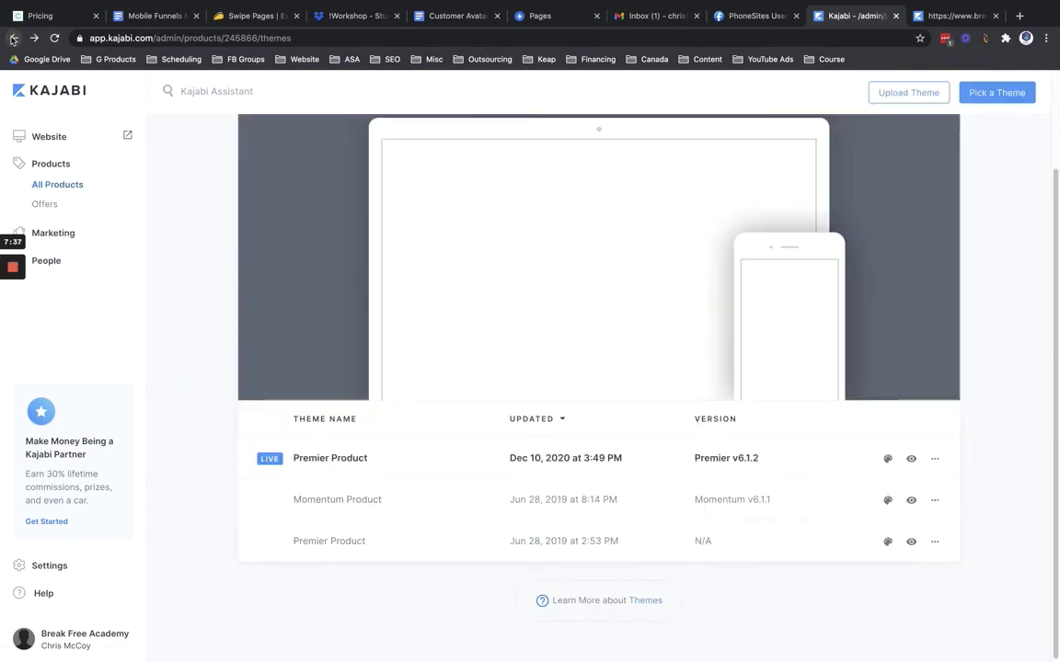
{"action": "left_click", "coordinate": [12, 39]}
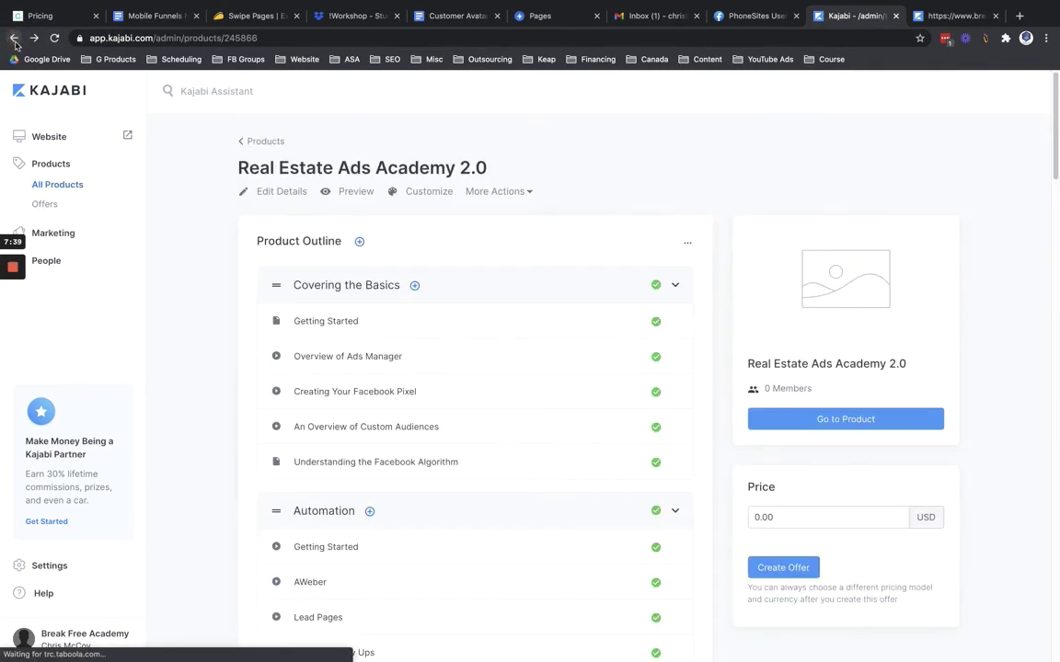
- Review the locked categories in the outline and return to the Locked Content Post 1 lesson
{"action": "scroll", "coordinate": [315, 362], "scroll_direction": "down", "scroll_amount": 20}
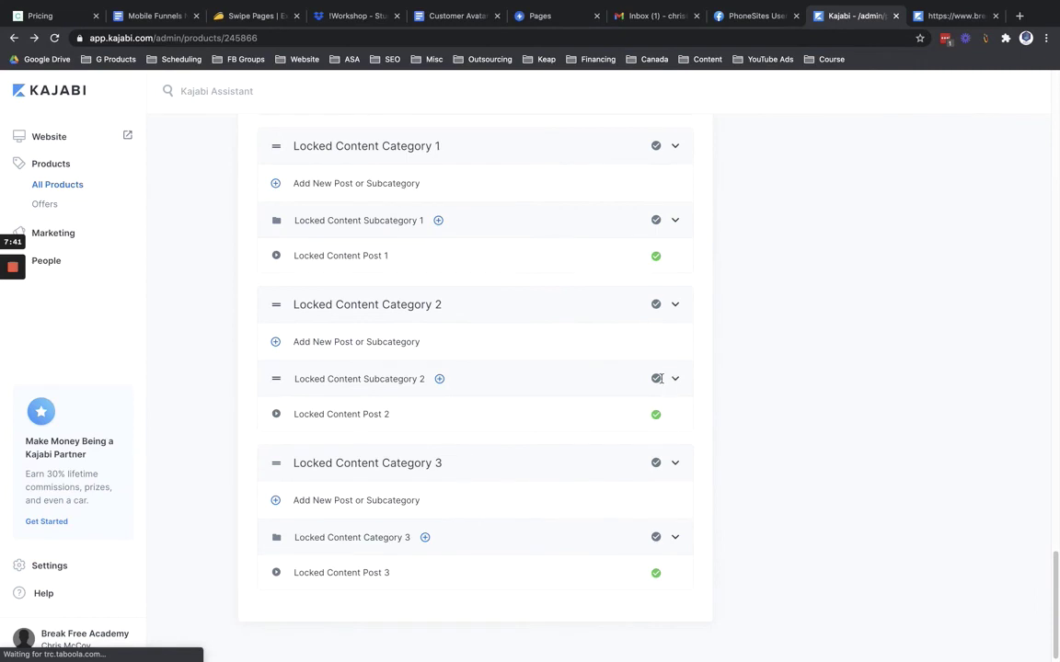
{"action": "left_click", "coordinate": [940, 22]}
{"action": "left_click", "coordinate": [14, 38]}
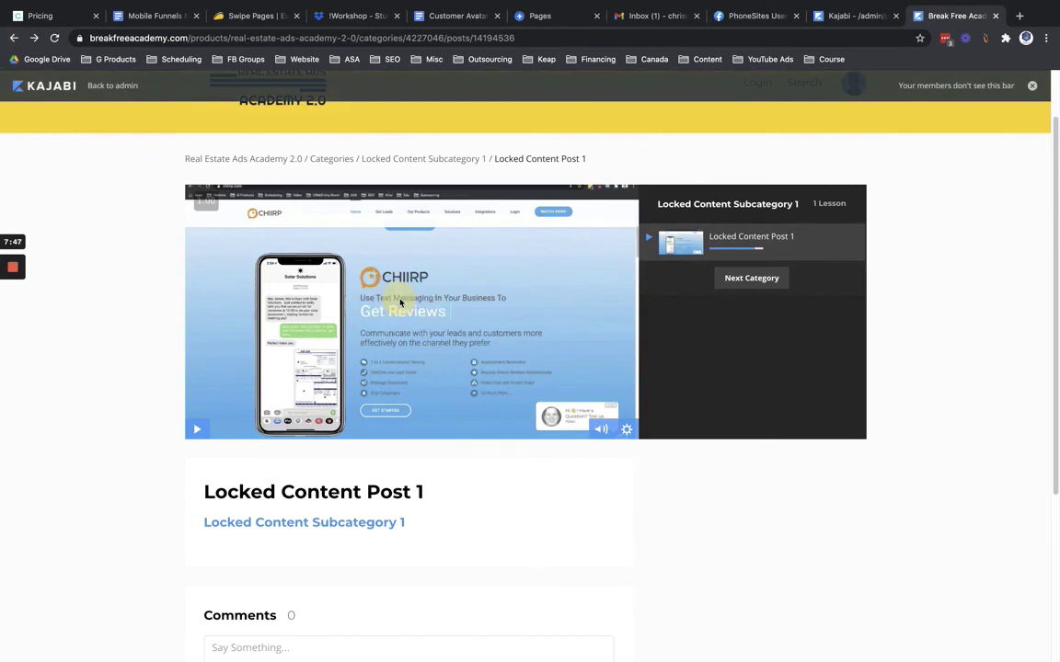
- Play the Locked Content Post 1 video until the Locked Content Post 2 countdown appears
{"action": "left_click", "coordinate": [216, 374]}
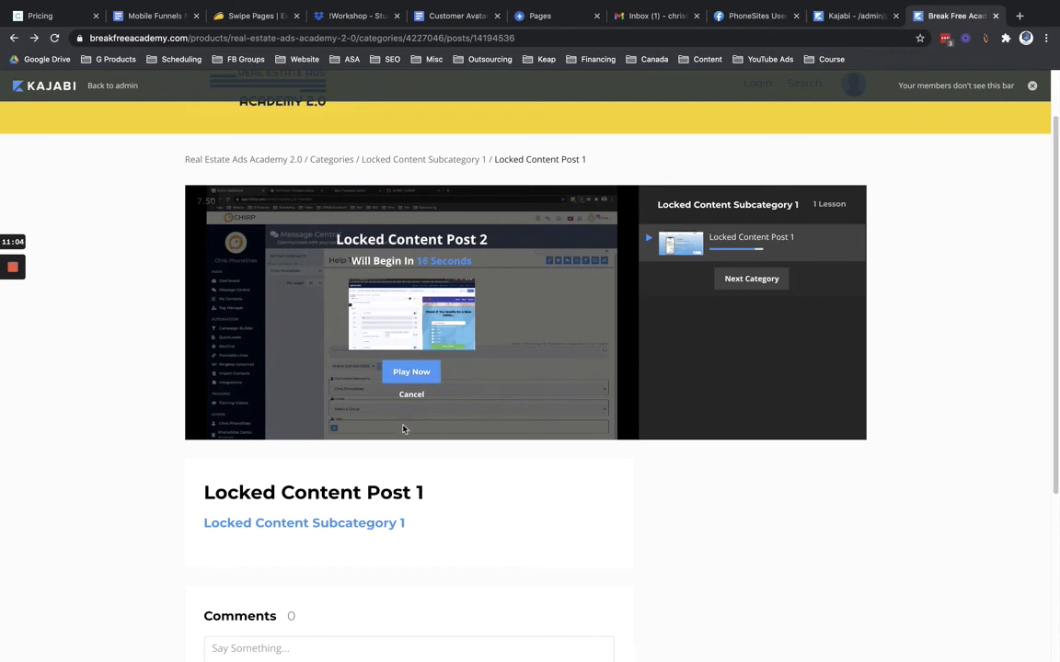
- Jump to Locked Content Post 2, verify Locked Content Category 3 stays locked, and return to Post 2
{"action": "left_click", "coordinate": [403, 372]}
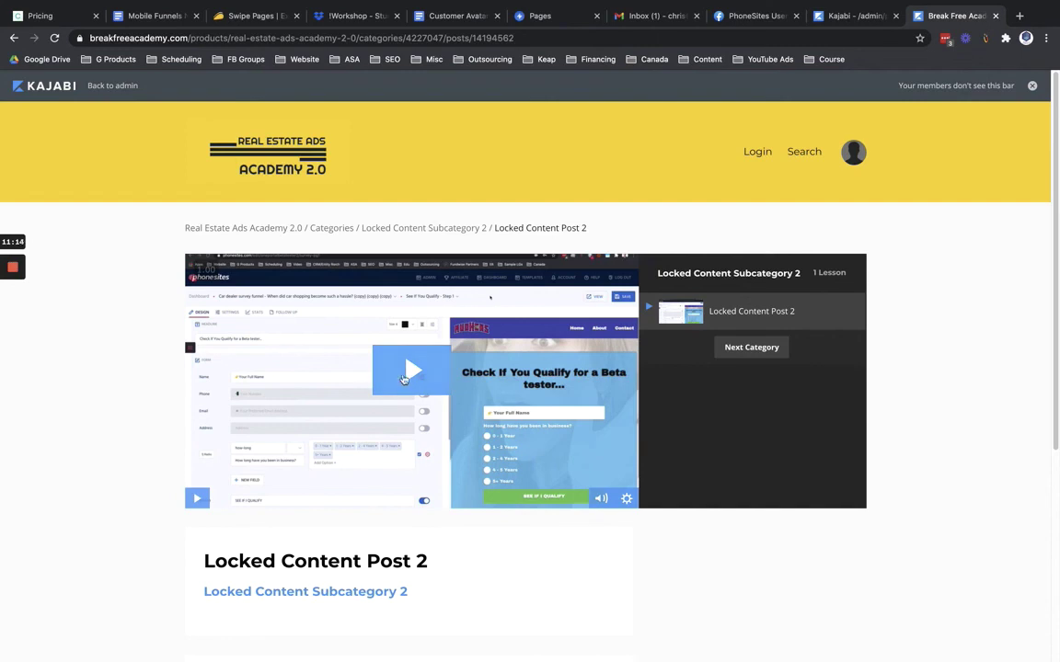
{"action": "left_click", "coordinate": [757, 347]}
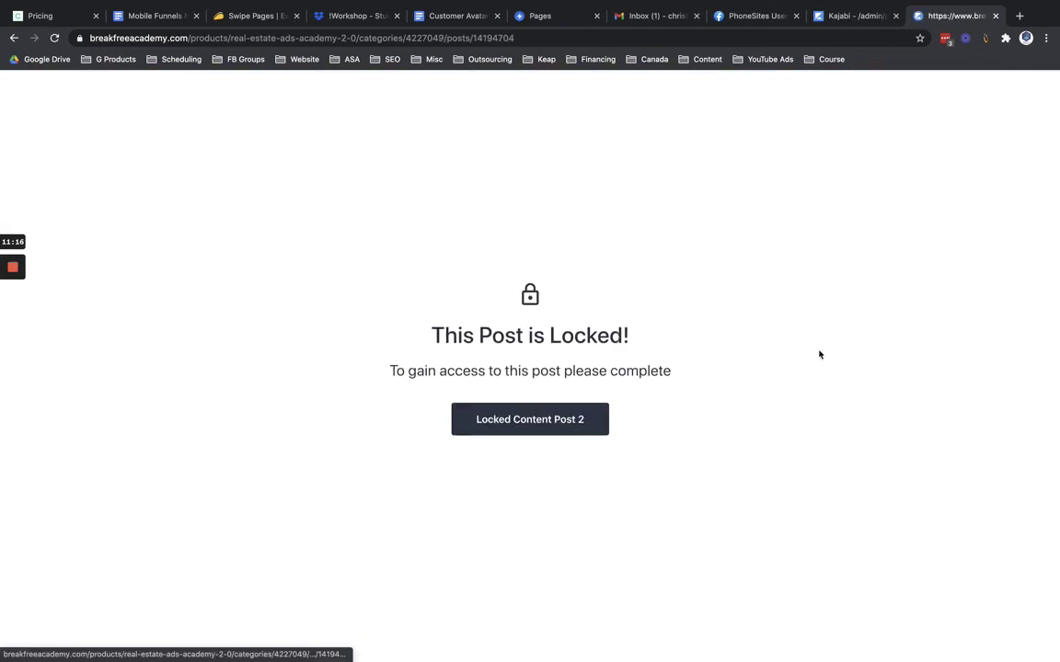
{"action": "left_click", "coordinate": [13, 38]}
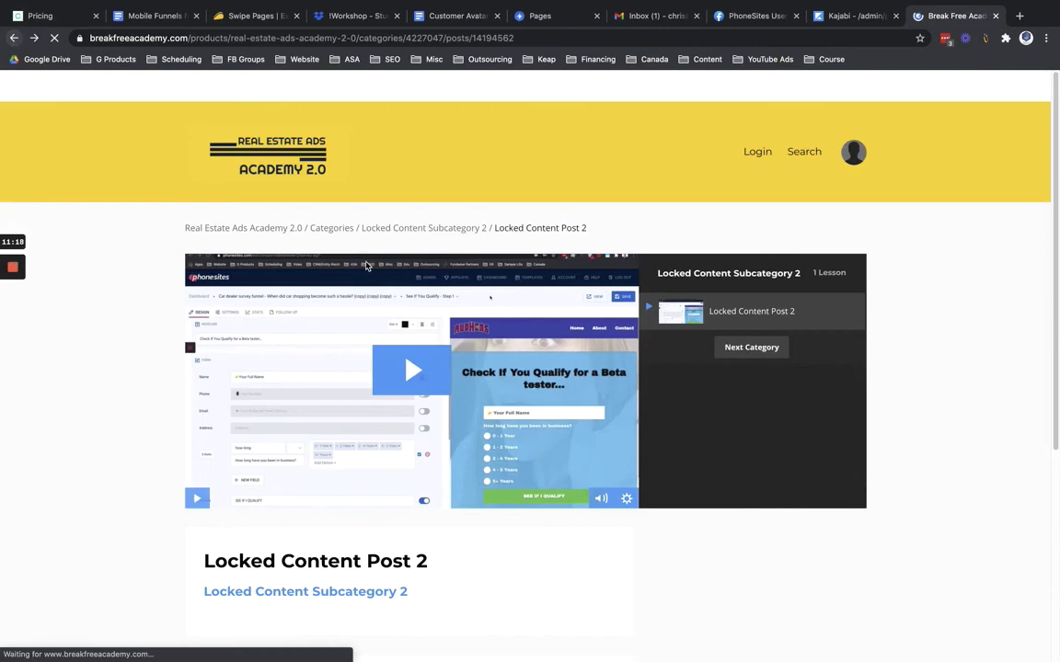